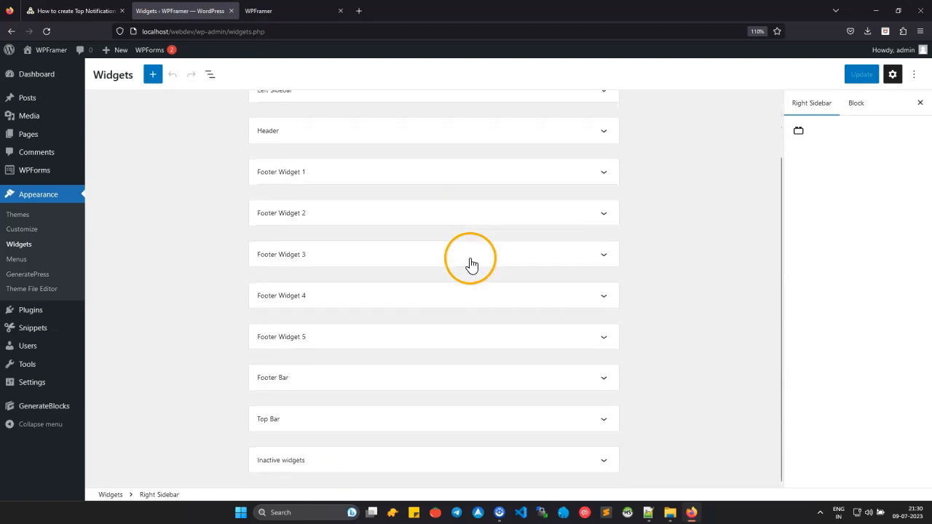
Add a paragraph to the Top Bar widget area reading "Get 50% off on all our WordPress Themes. Get the discount now!"
left_click(337, 418)
left_click(430, 412)
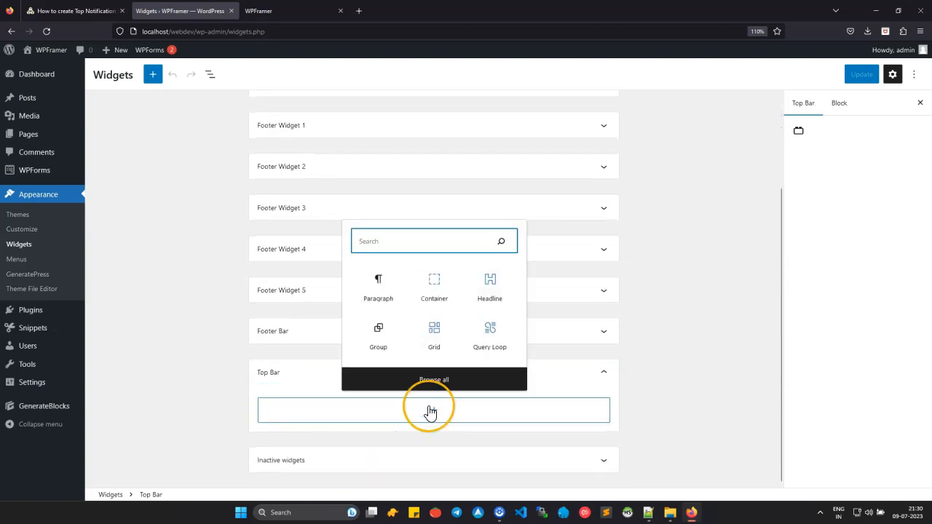
left_click(383, 292)
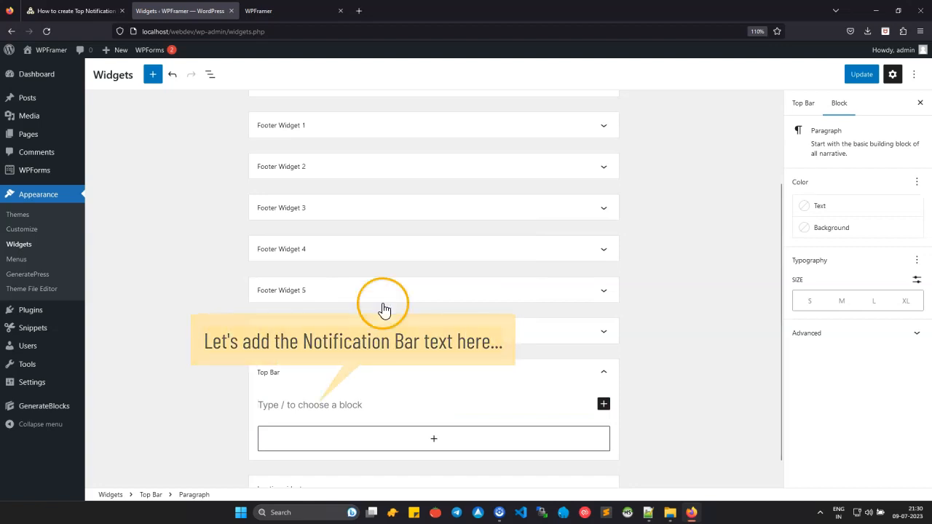
right_click(329, 408)
left_click(359, 268)
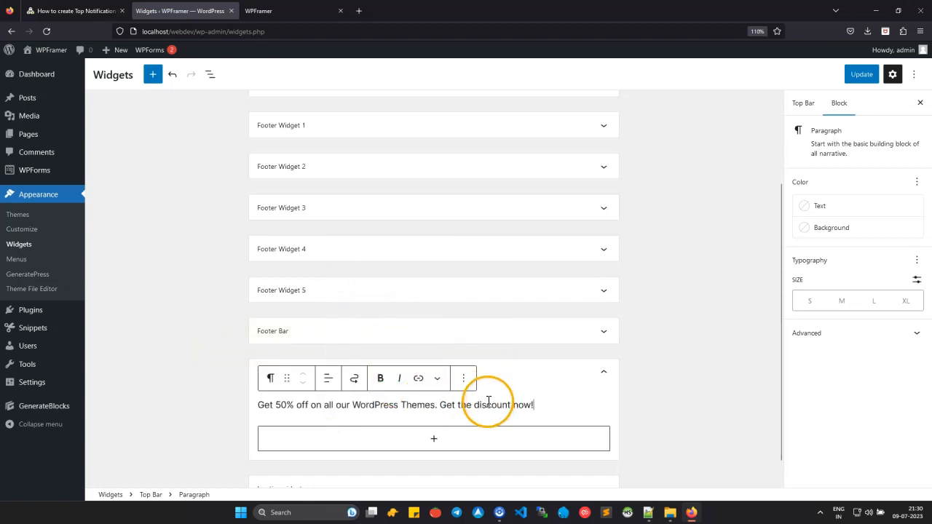
Link the words "Get the discount now!" in the Top Bar paragraph to # and save the widgets
left_click(443, 404)
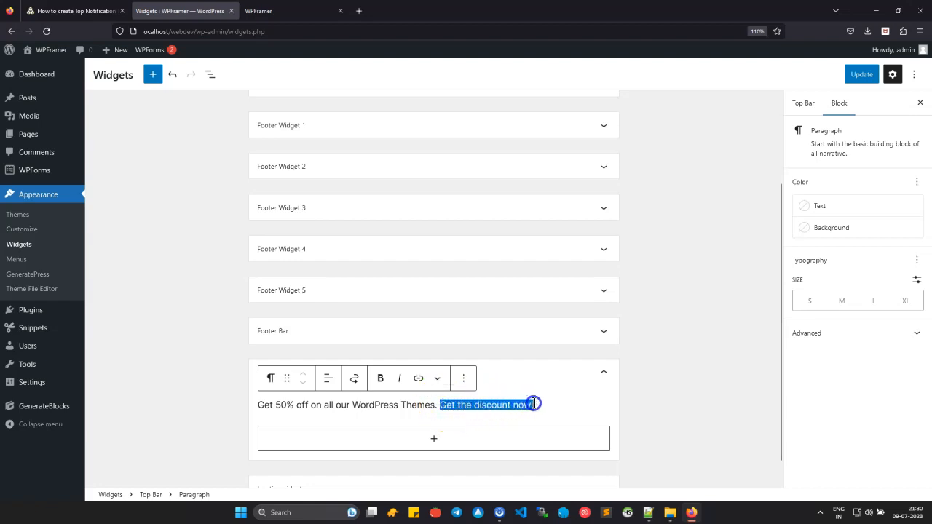
left_click(418, 377)
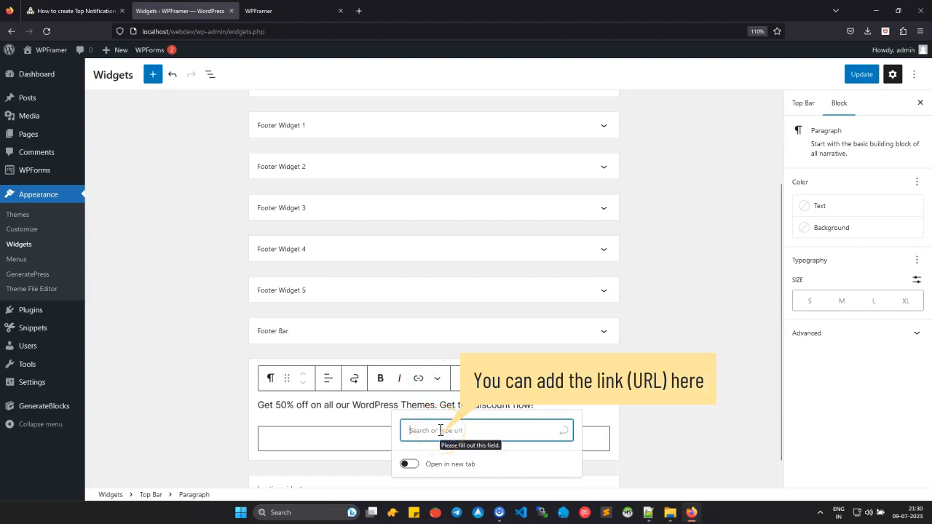
type("#")
left_click(564, 431)
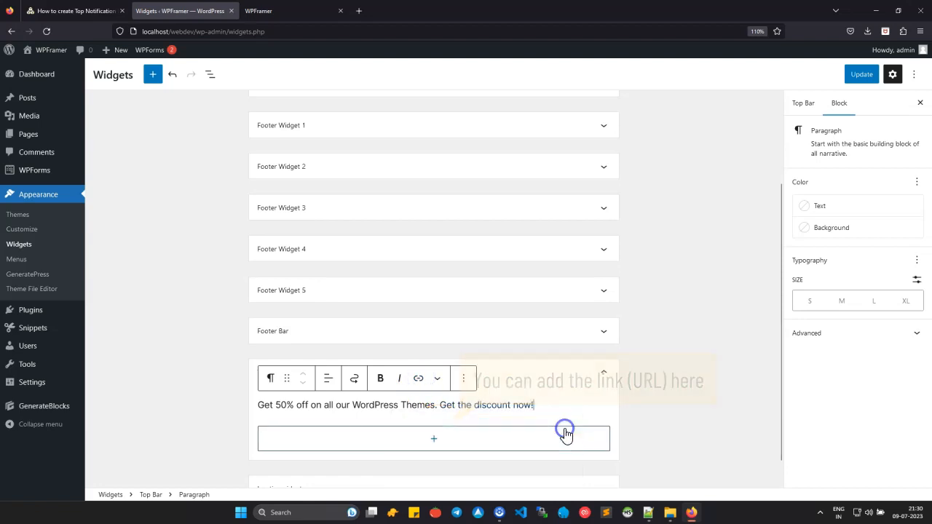
left_click(533, 405)
left_click(859, 76)
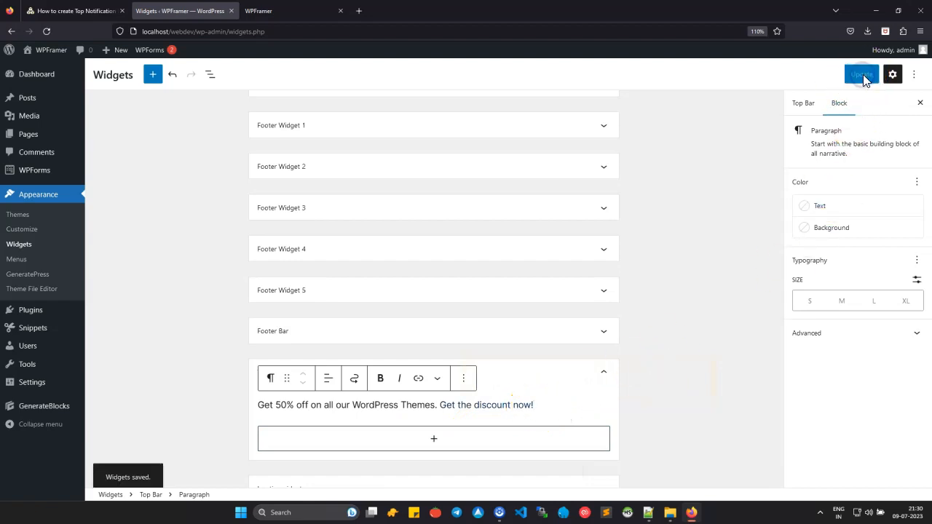
Open the site's front end in a separate browser tab and reload the page to check the notification bar
mouse_move(51, 49)
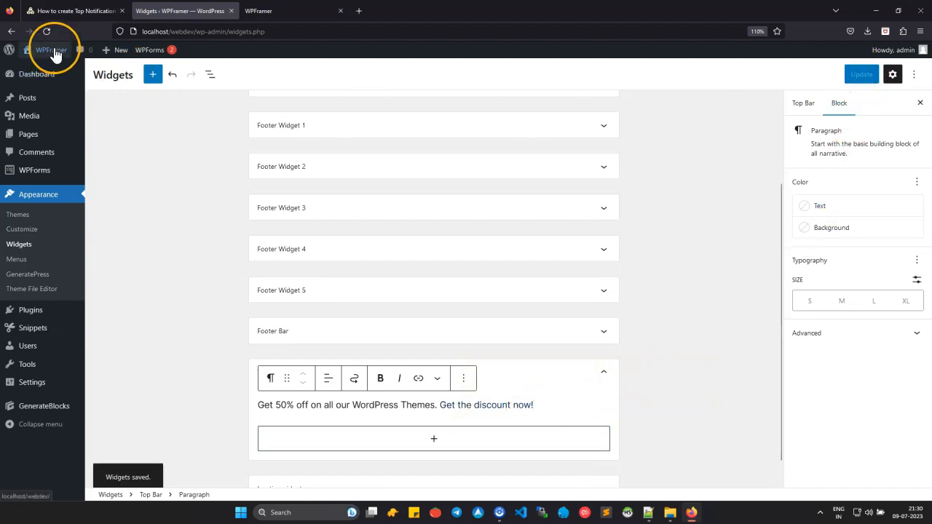
left_click(45, 73)
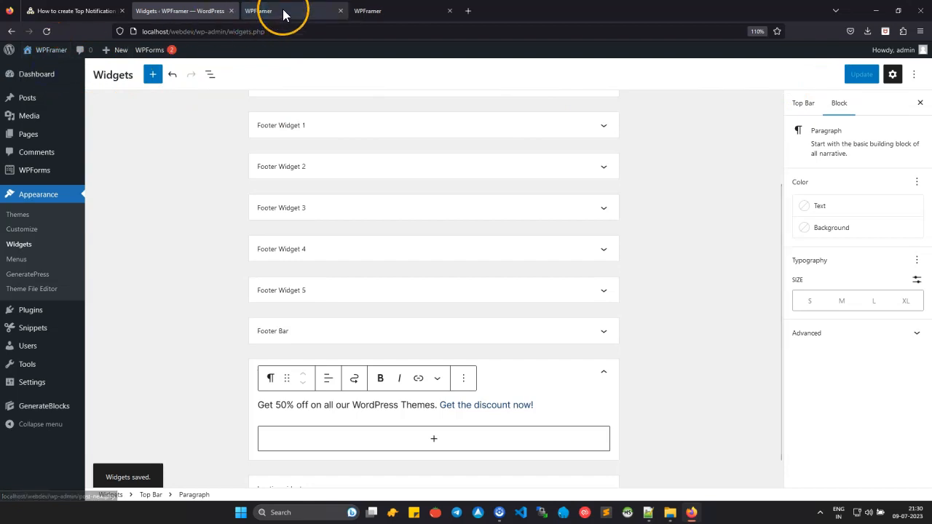
left_click(285, 13)
left_click(48, 30)
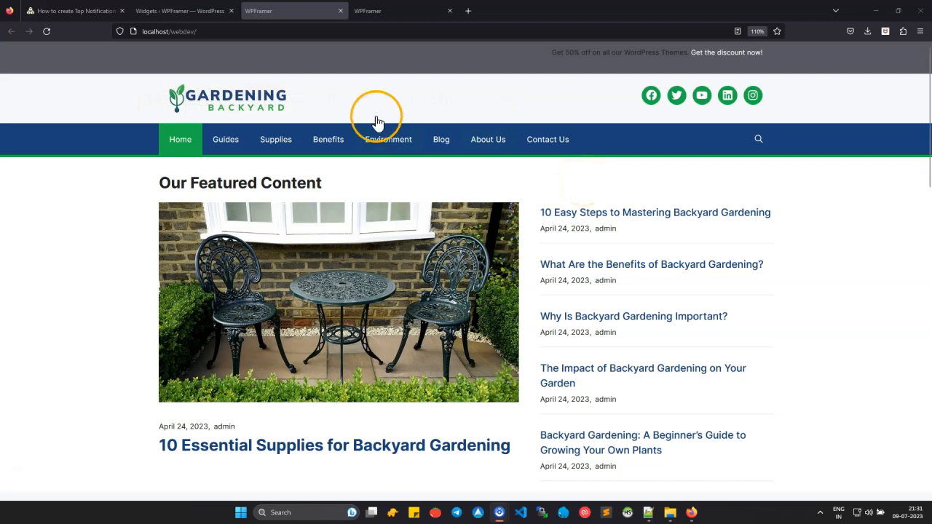
In the theme customizer's layout settings, set the Top Bar Alignment to Center and publish the change
left_click(172, 12)
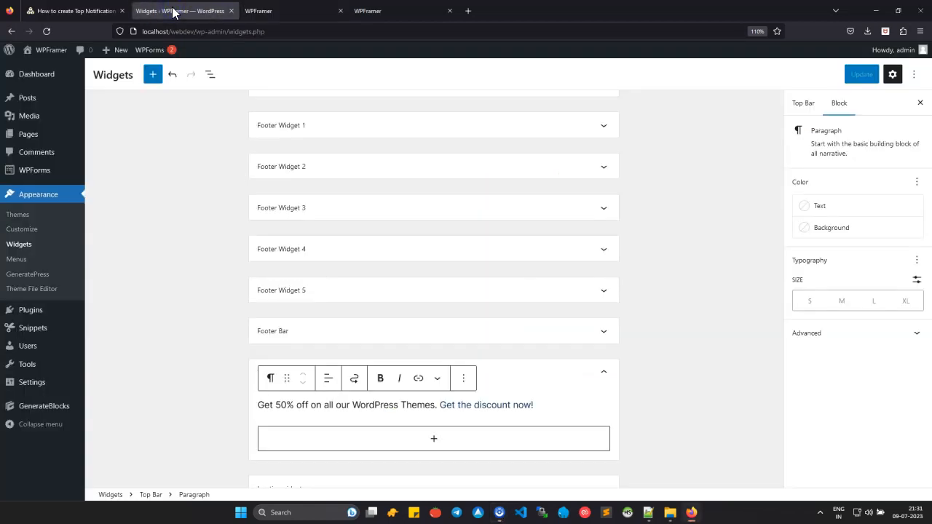
left_click(35, 231)
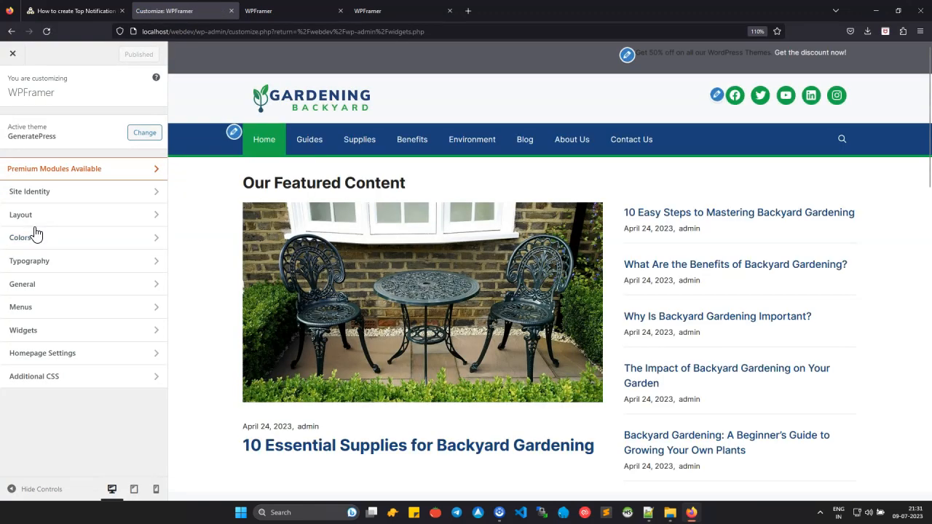
left_click(42, 214)
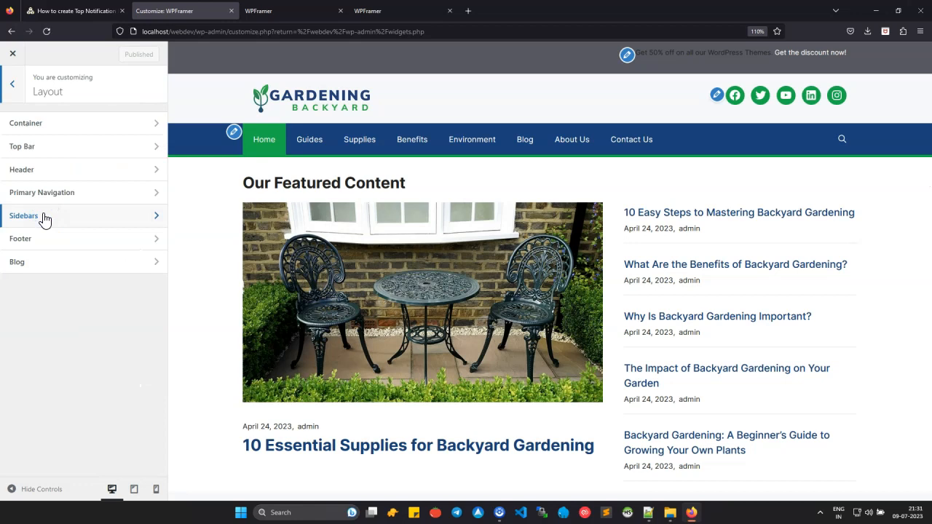
left_click(62, 146)
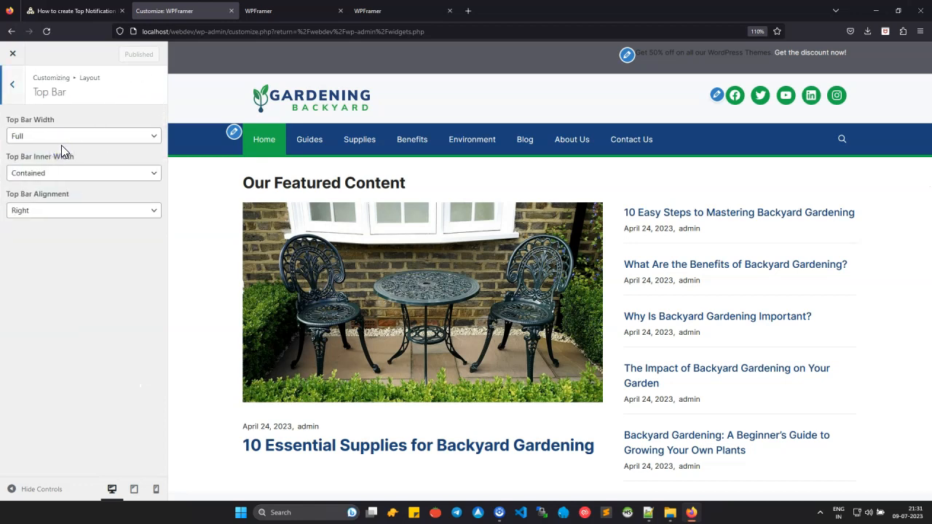
left_click(45, 213)
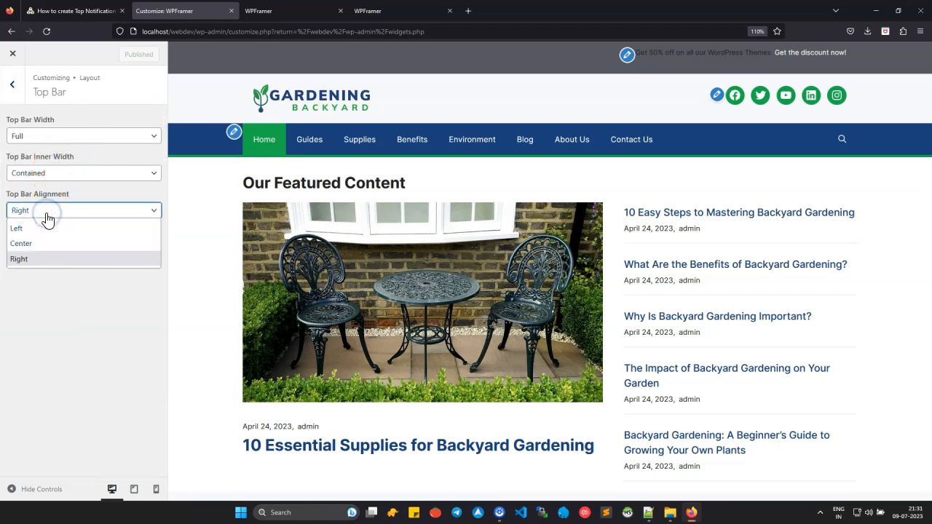
left_click(45, 242)
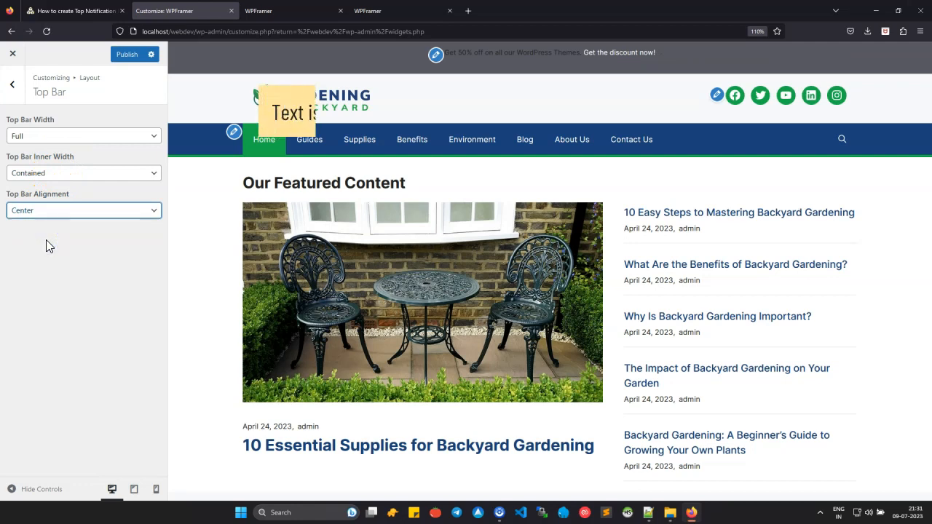
left_click(133, 57)
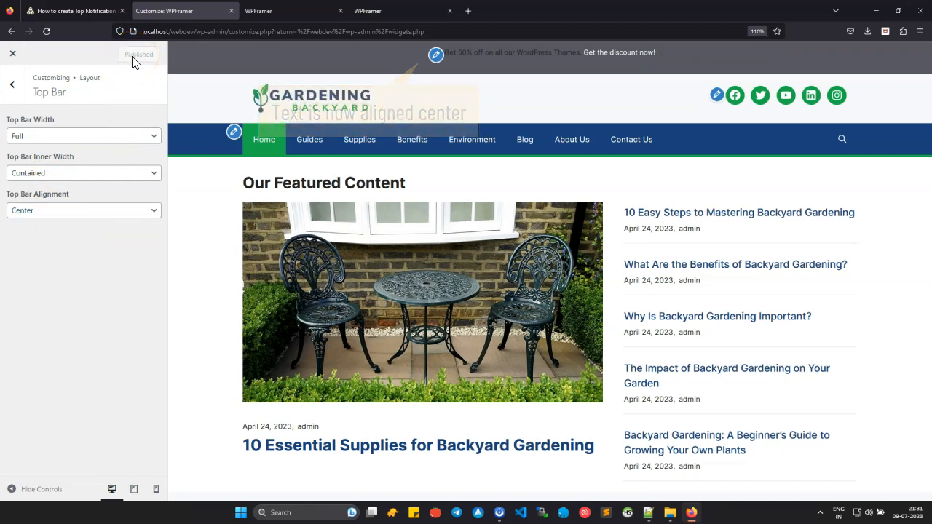
left_click(218, 103)
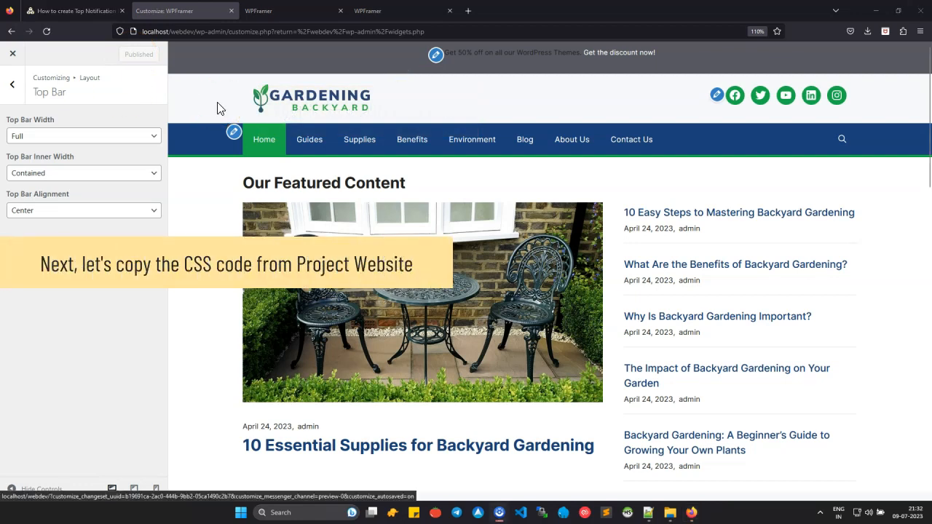
Copy the CSS code for the sticky notification bar from the wpframer tutorial page
left_click(73, 12)
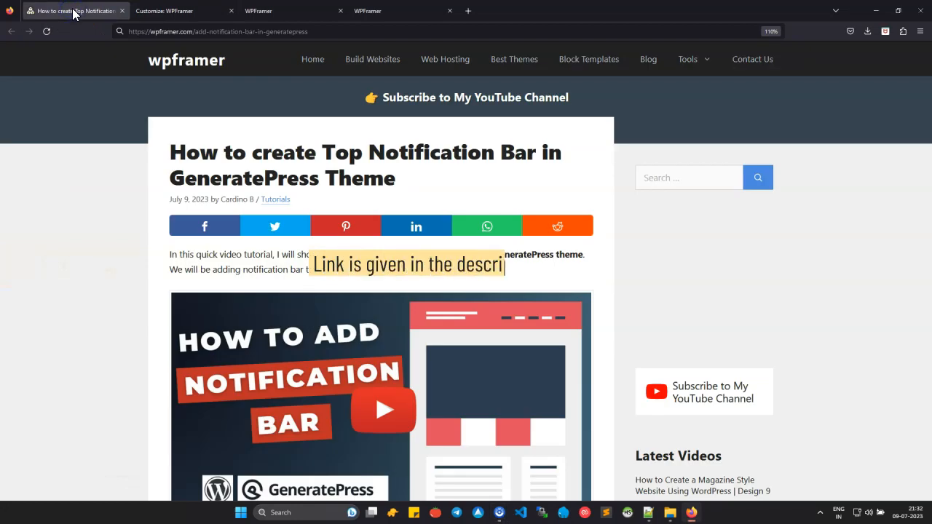
left_click(259, 248)
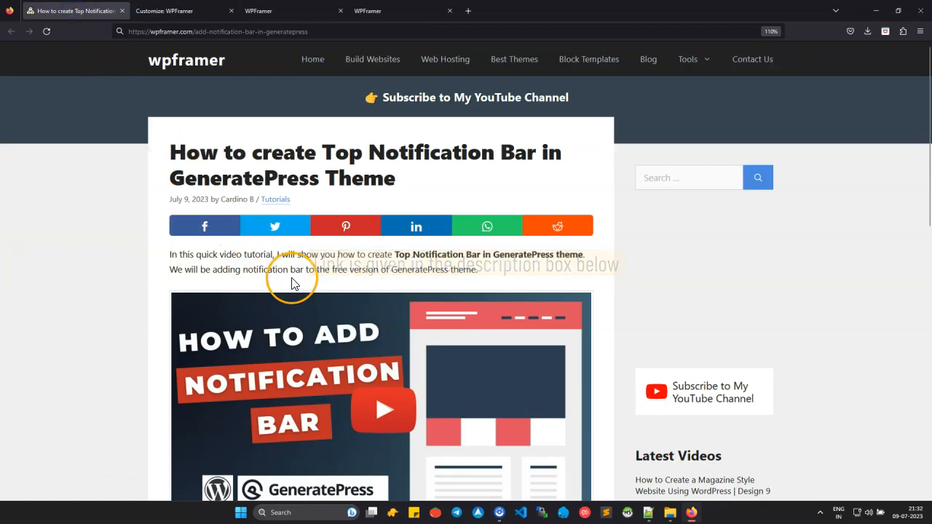
scroll(291, 281, "down", 3)
scroll(294, 284, "down", 3)
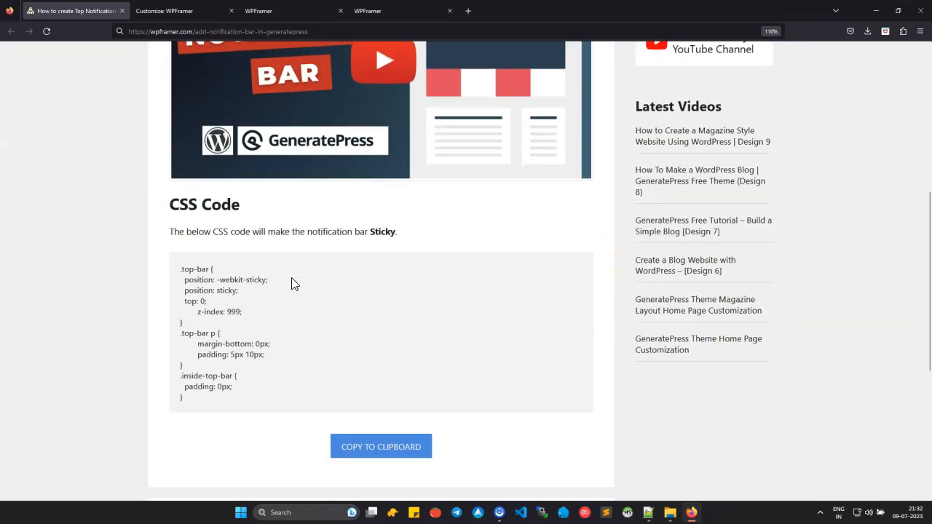
left_click(380, 386)
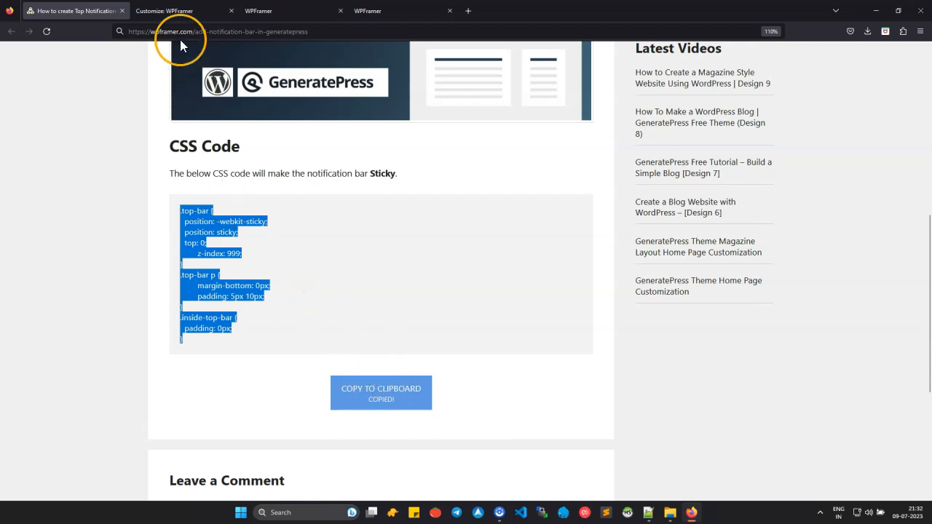
Paste the copied top-bar code on a new line at the end of the customizer's Additional CSS and publish it
left_click(174, 12)
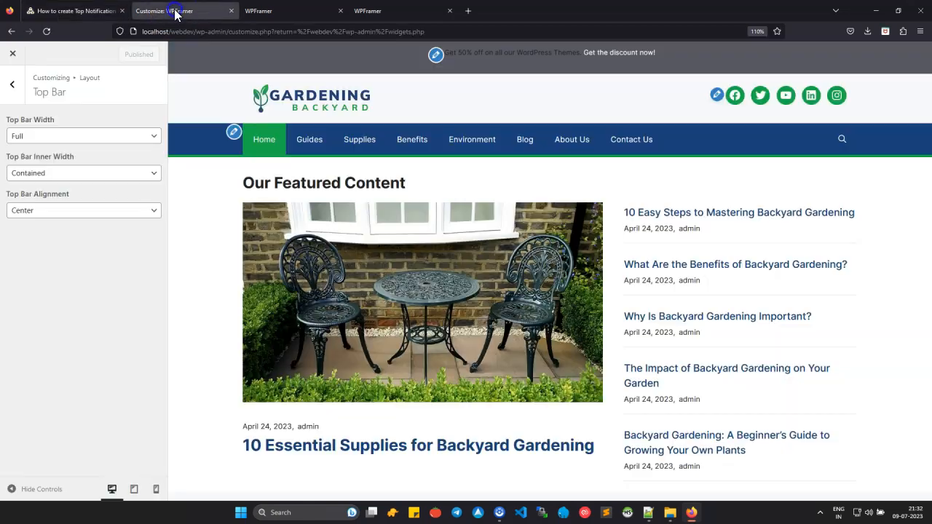
left_click(13, 85)
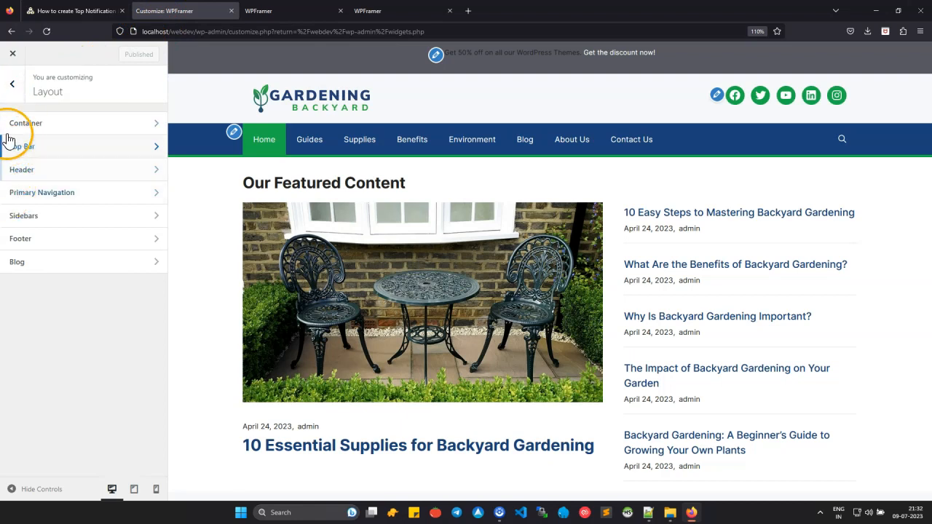
left_click(13, 86)
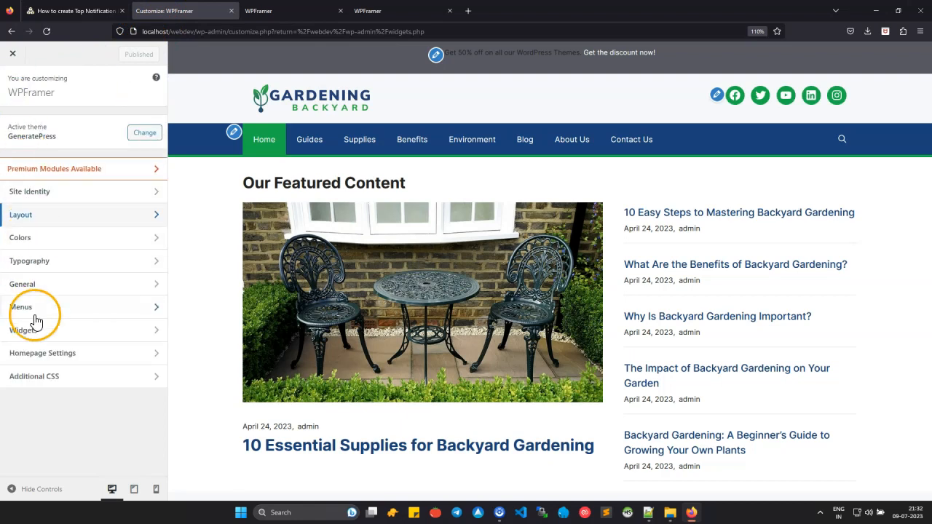
left_click(38, 379)
left_click(39, 402)
key("Return")
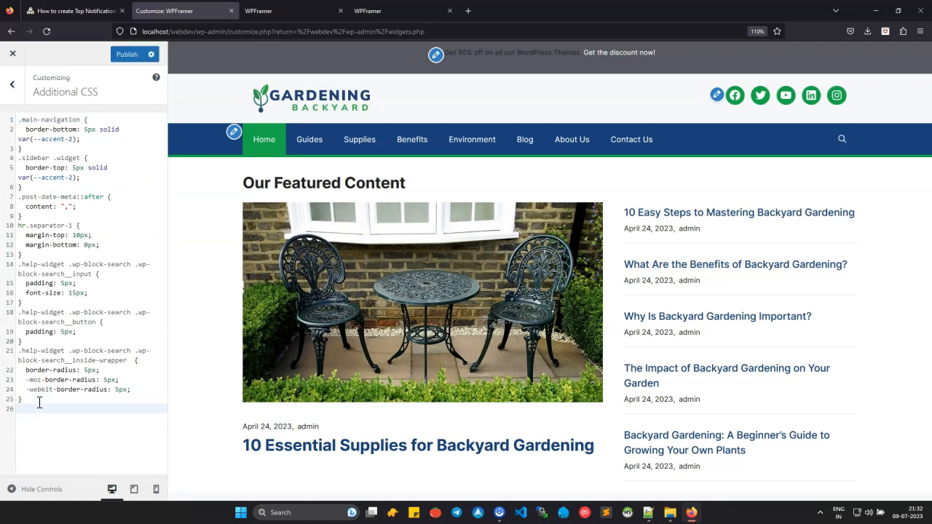
right_click(34, 407)
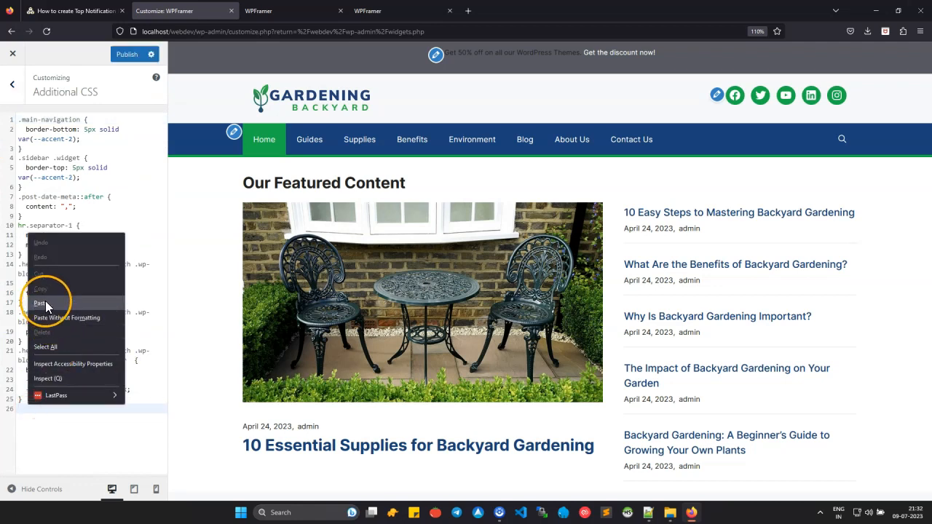
left_click(46, 304)
left_click(126, 56)
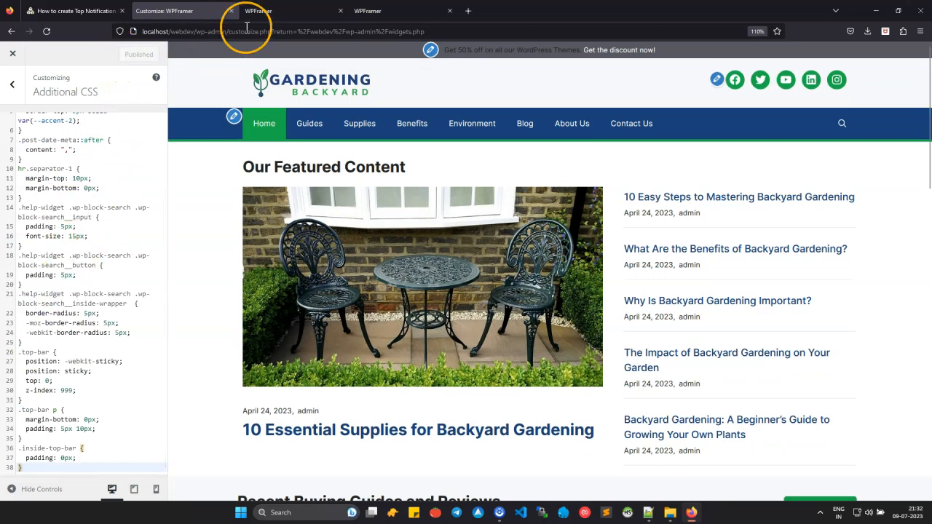
Reload the site's front end to check how the notification bar looks with the new CSS
left_click(291, 11)
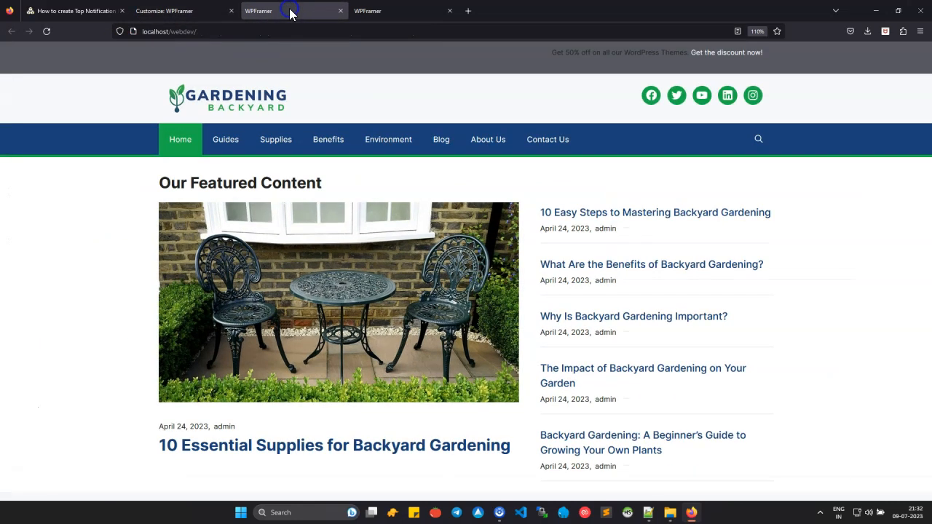
left_click(46, 31)
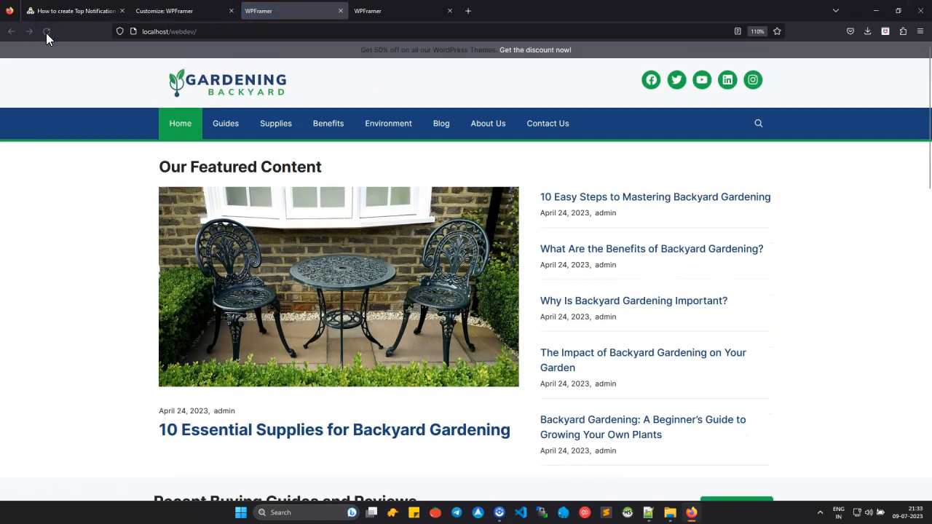
left_click(51, 37)
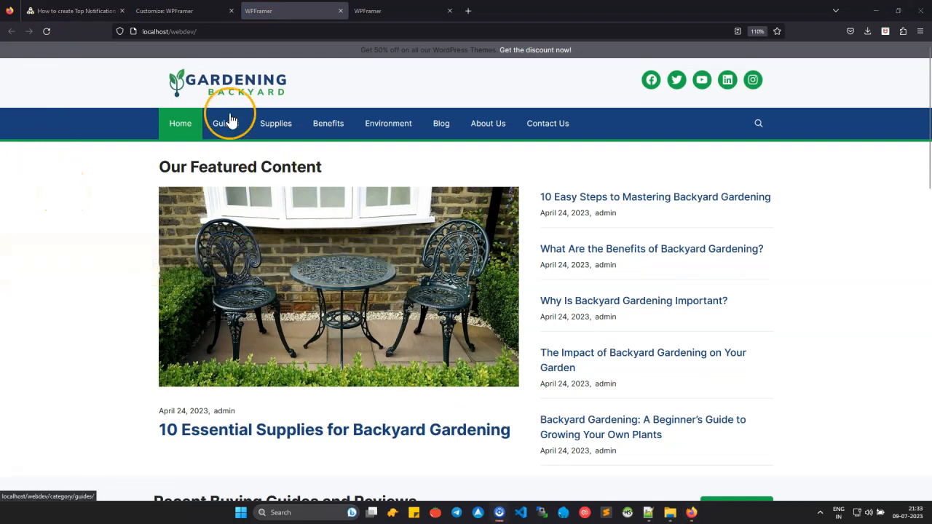
In the theme customizer's colour settings, set the Top Bar background to the dark blue accent colour
left_click(167, 14)
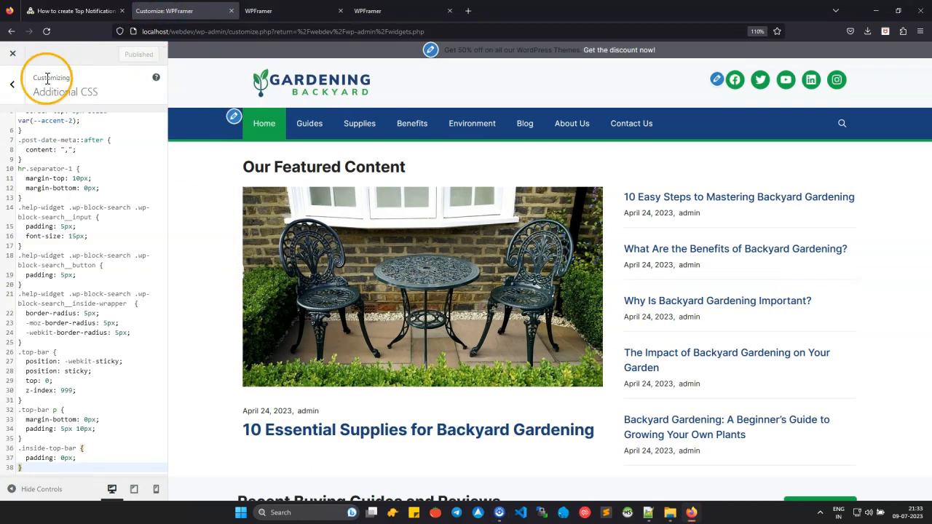
left_click(12, 84)
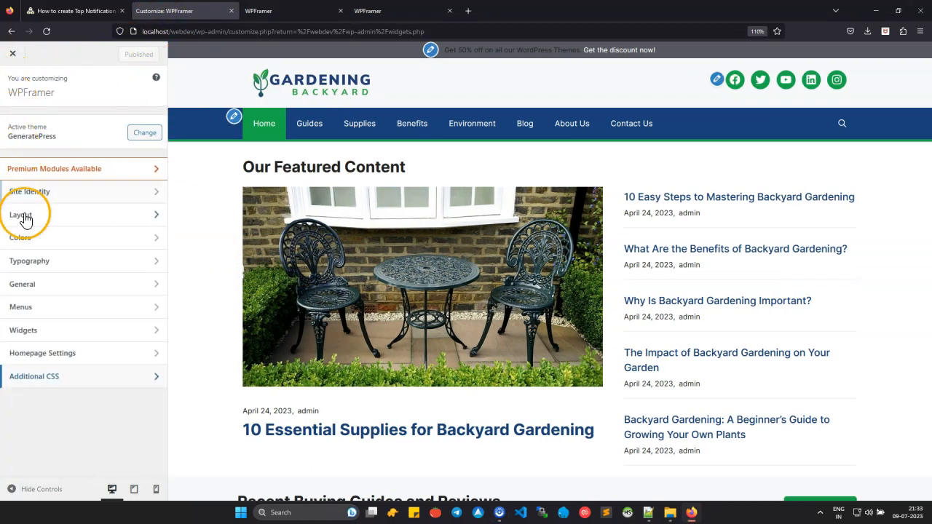
left_click(21, 238)
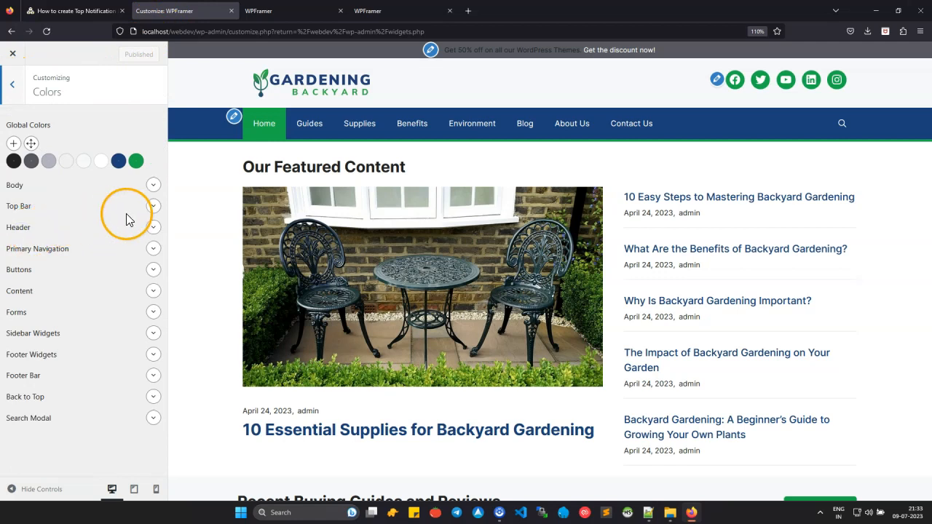
left_click(153, 207)
left_click(153, 230)
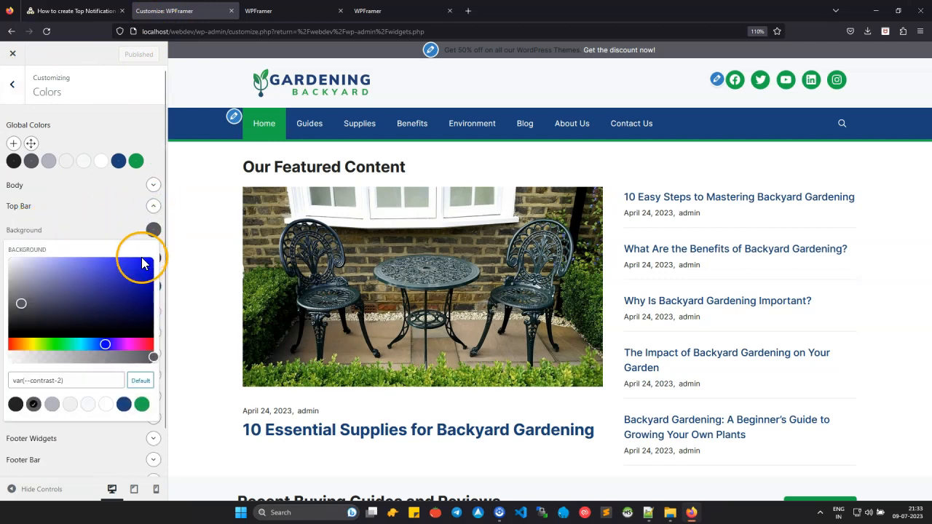
left_click(123, 406)
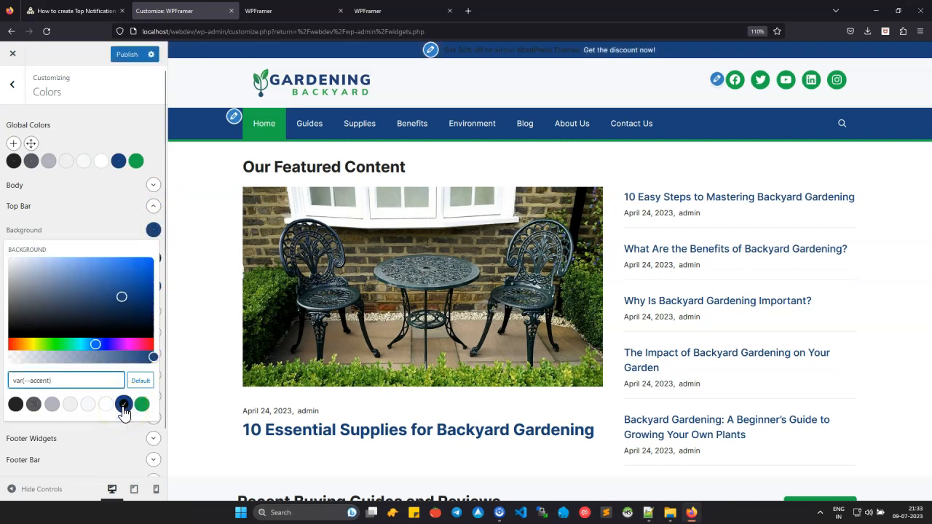
left_click(37, 234)
Set the Top Bar text colour to the white base-3 palette colour
left_click(154, 259)
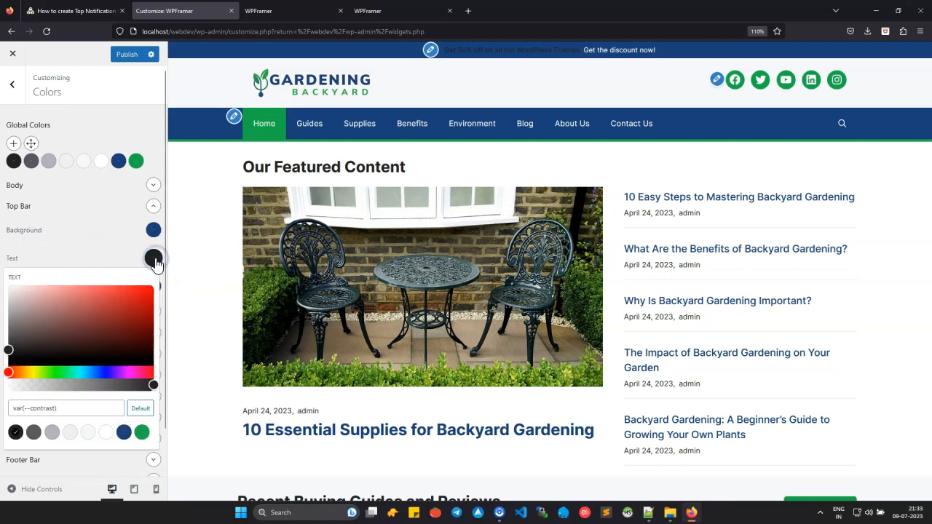
left_click(106, 433)
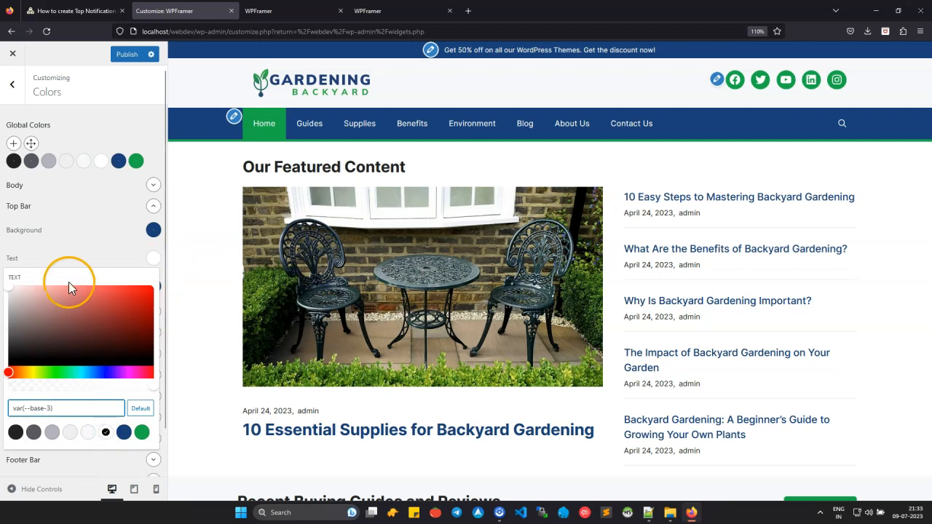
left_click(46, 259)
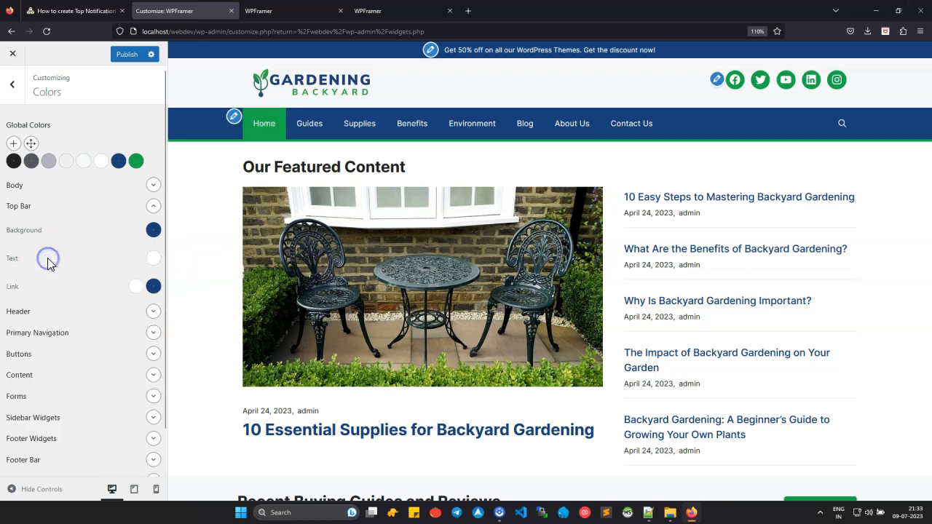
Set the Top Bar link colour to the green accent-2 and its hover colour to the white base-3
left_click(139, 291)
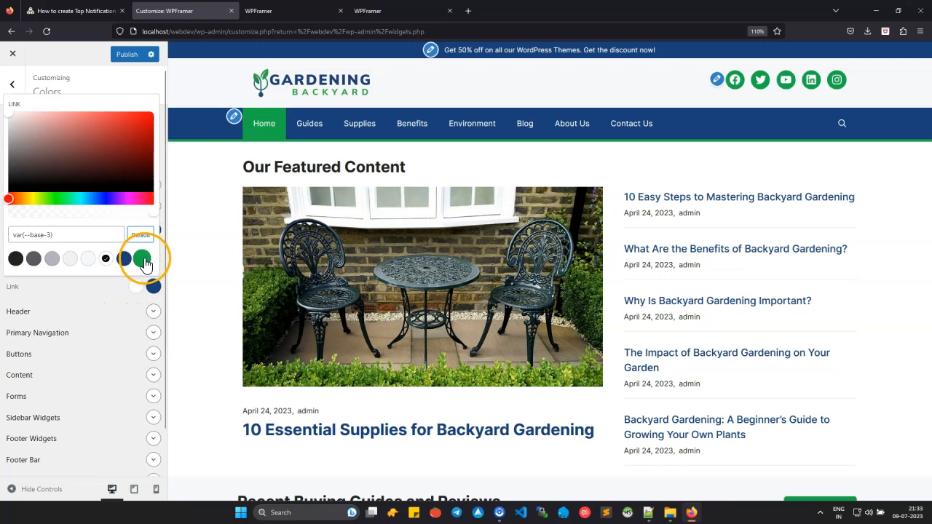
left_click(142, 260)
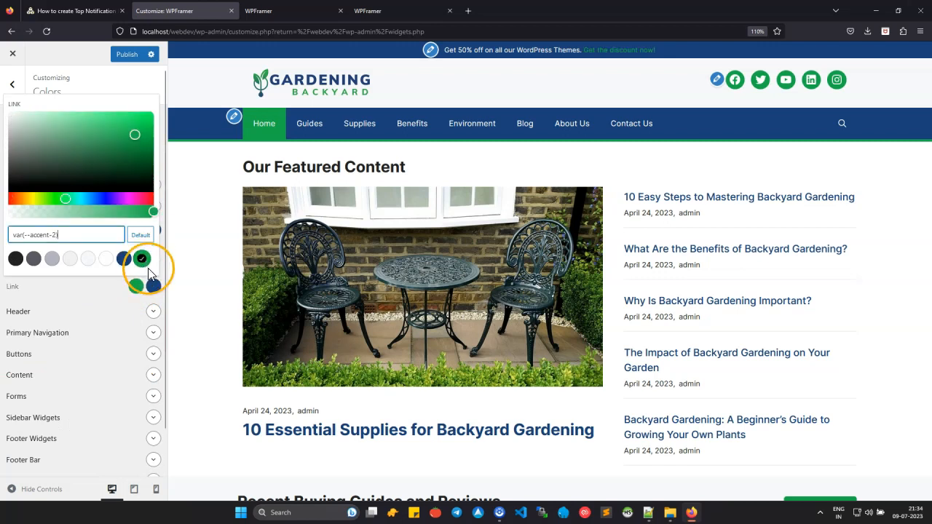
left_click(154, 288)
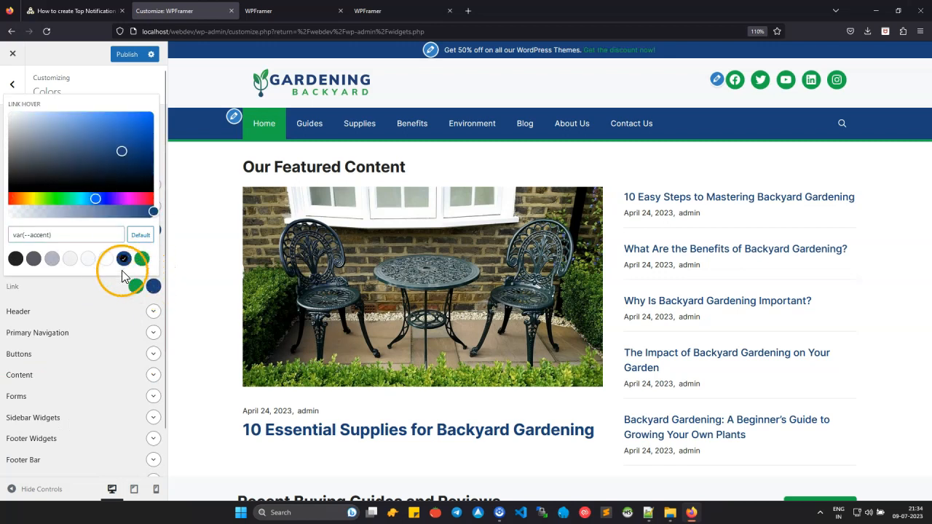
left_click(106, 259)
left_click(105, 289)
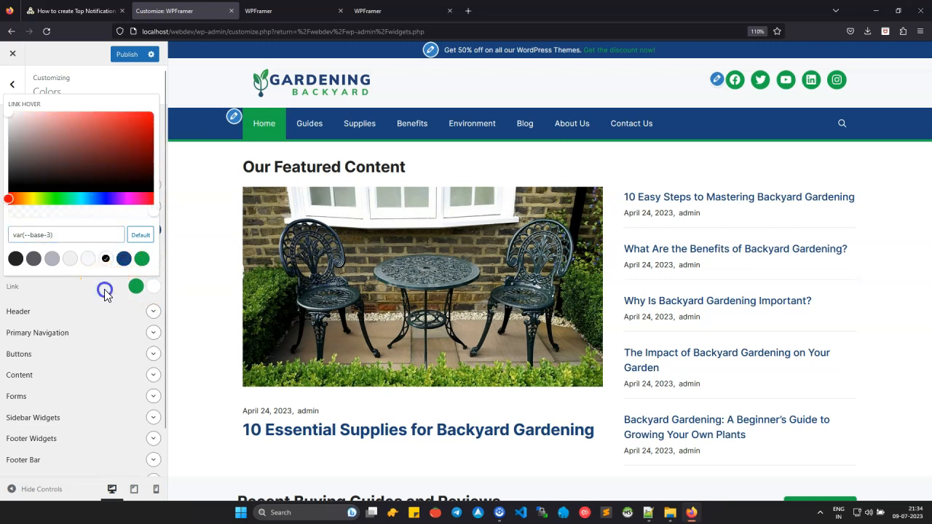
Publish the Top Bar colour changes and reload the site's front end to check the notification bar
left_click(122, 56)
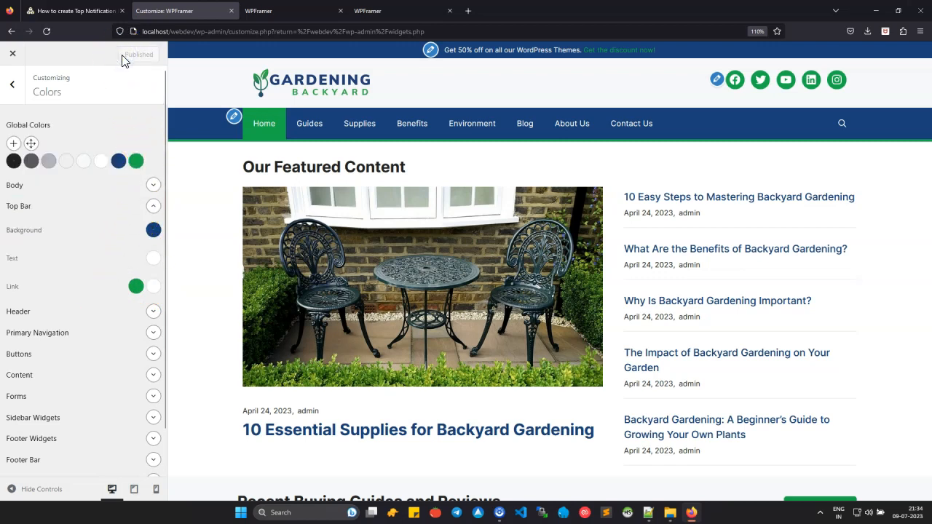
left_click(286, 12)
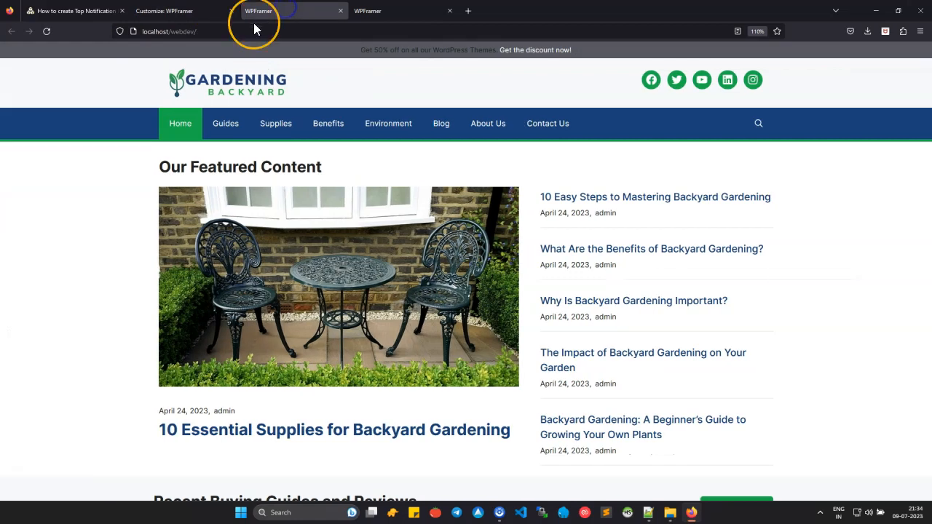
left_click(47, 32)
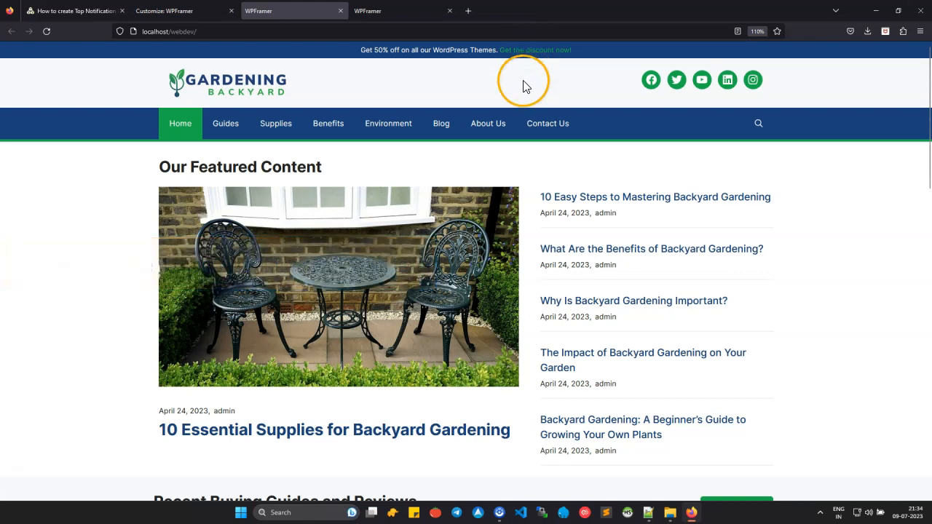
Leave the customizer for the Widgets screen and select the notification paragraph in the Top Bar widget area
left_click(166, 16)
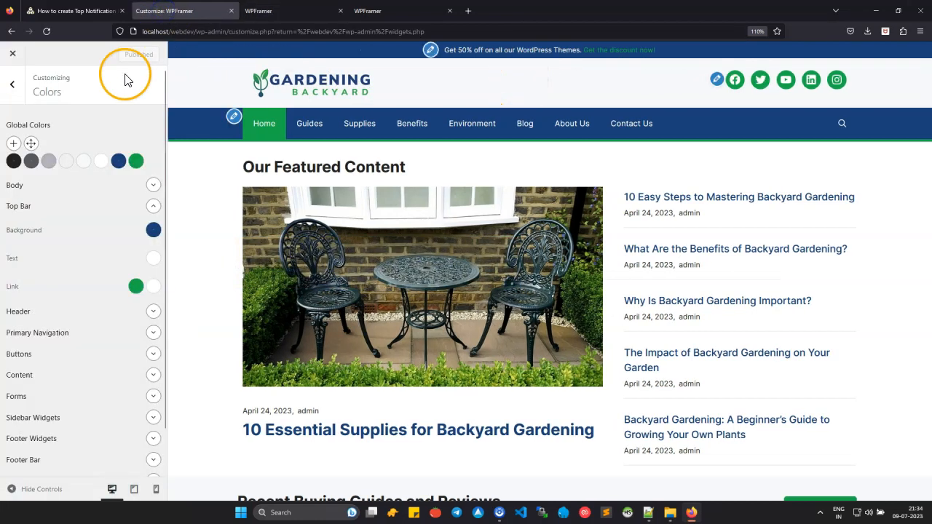
left_click(12, 85)
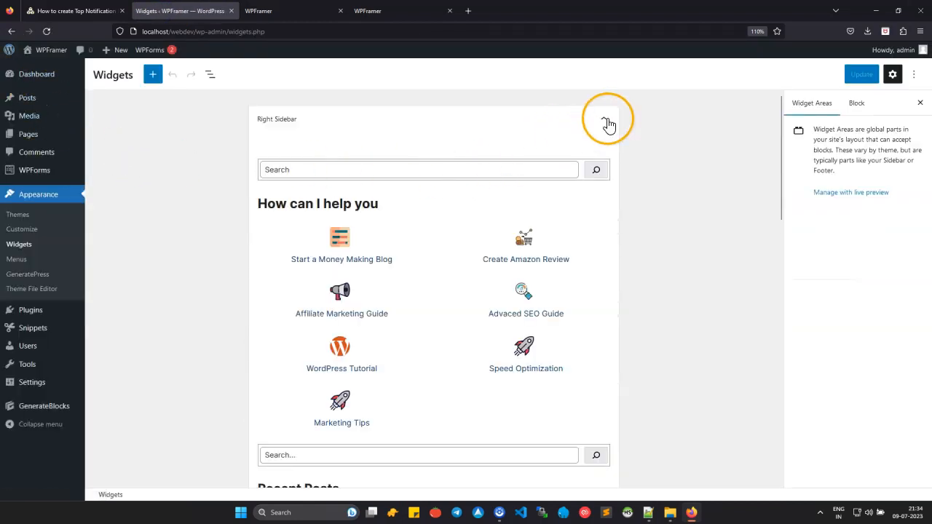
left_click(608, 121)
scroll(454, 235, "down", 2)
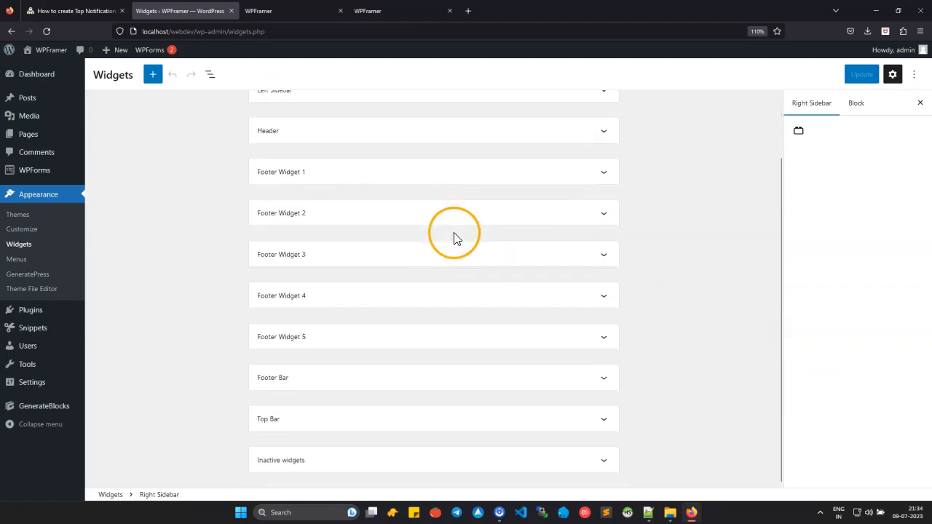
left_click(309, 421)
scroll(306, 425, "down", 2)
left_click(329, 375)
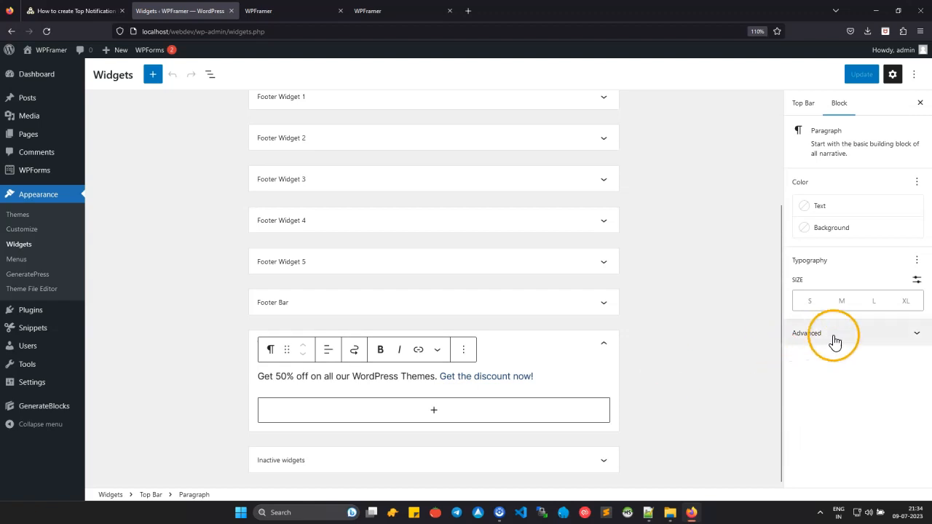
Give the notification paragraph a custom font size of 19 px, save it and check it on the reloaded front end
left_click(917, 280)
left_click(822, 301)
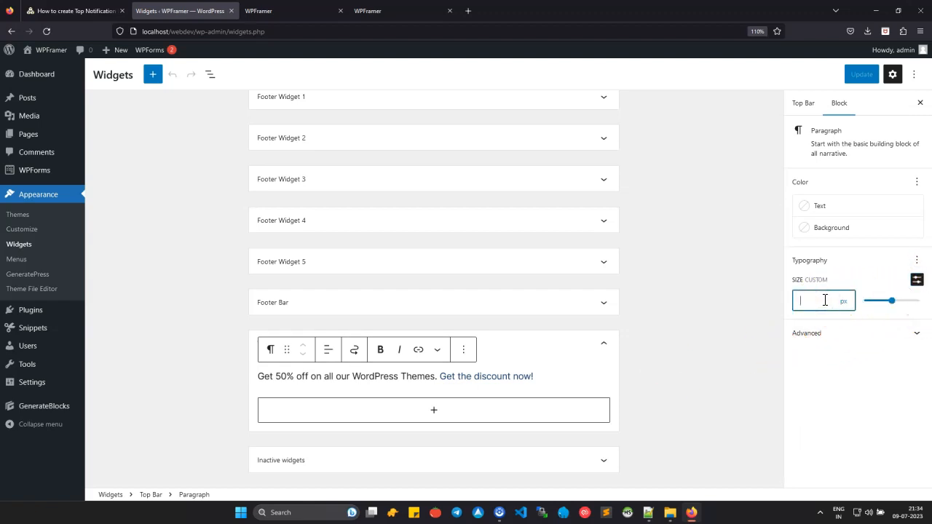
type("19")
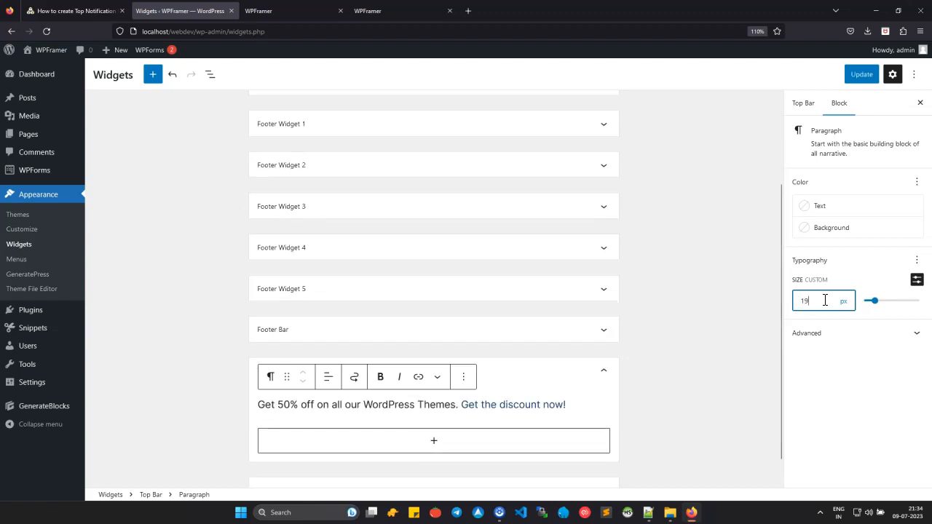
left_click(859, 74)
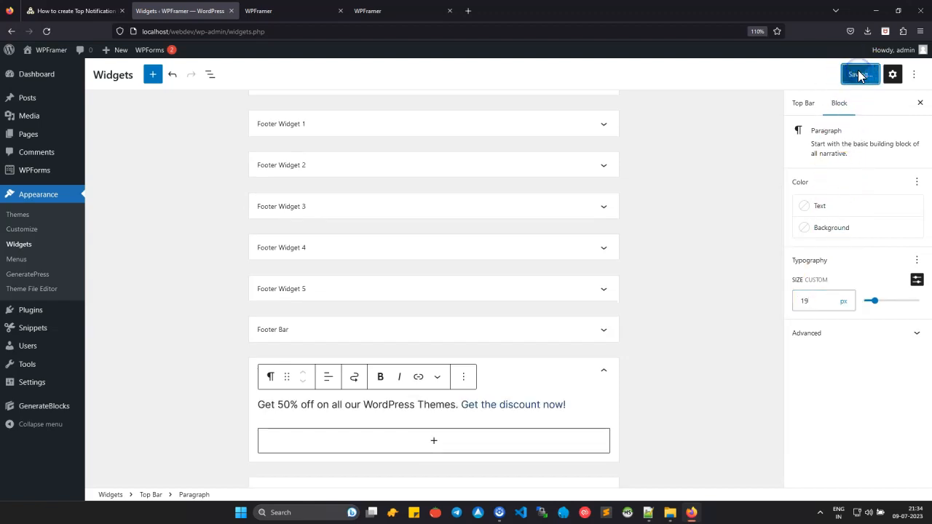
left_click(275, 13)
left_click(45, 32)
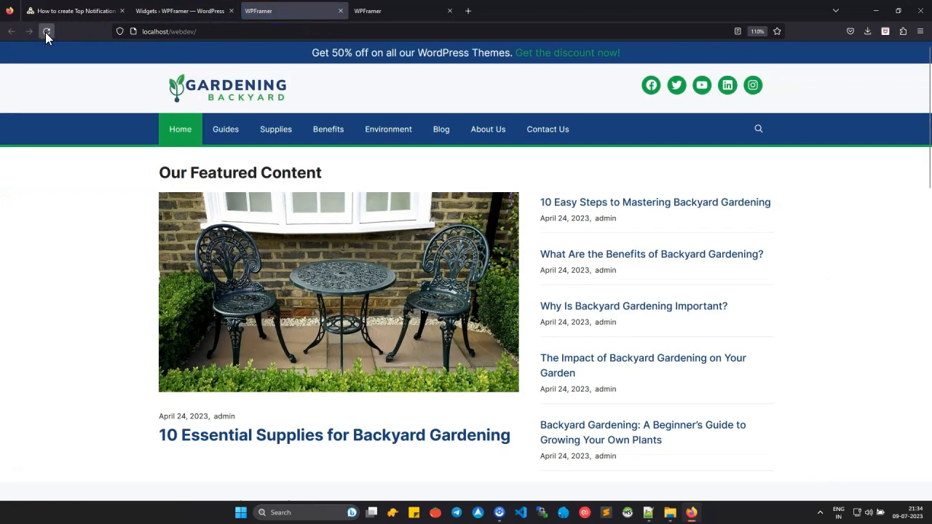
Change the notification paragraph's font size to 18 px, update the widgets and reload the front end to check it
left_click(180, 10)
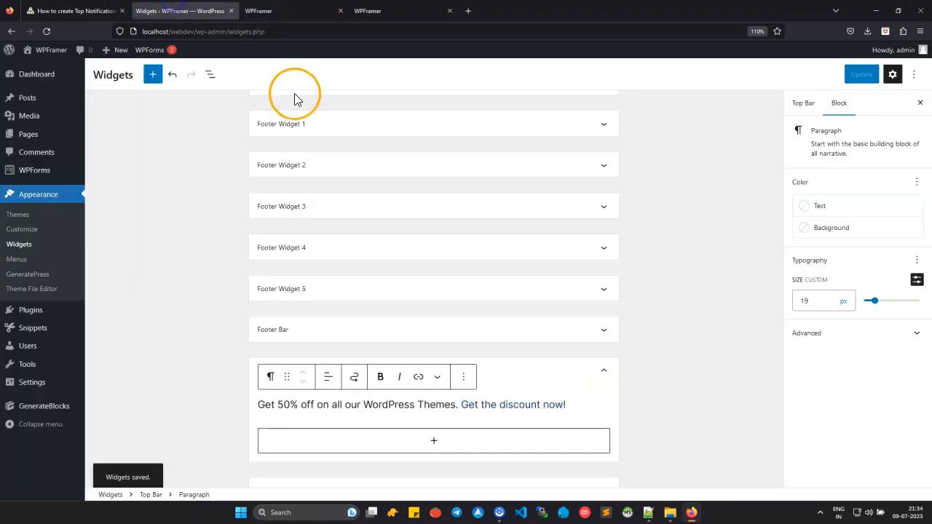
left_click(823, 304)
key("BackSpace")
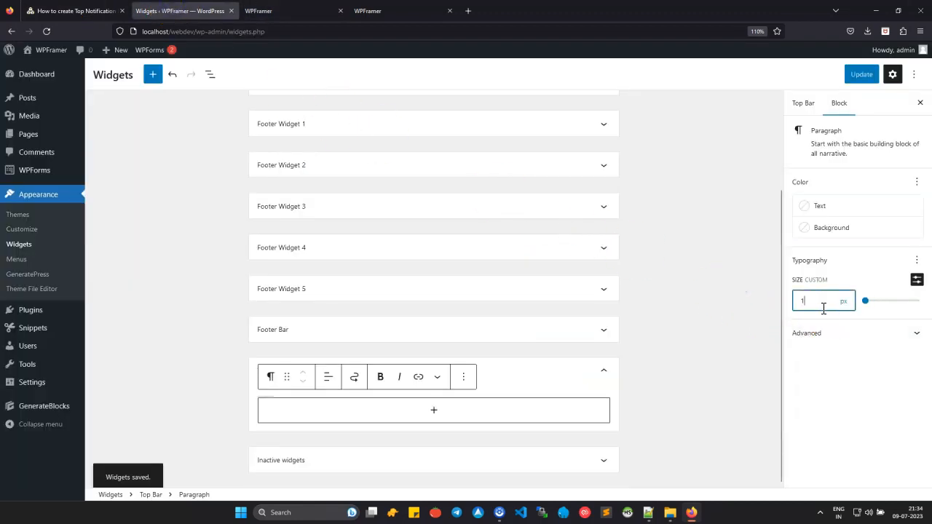
type("8")
left_click(860, 76)
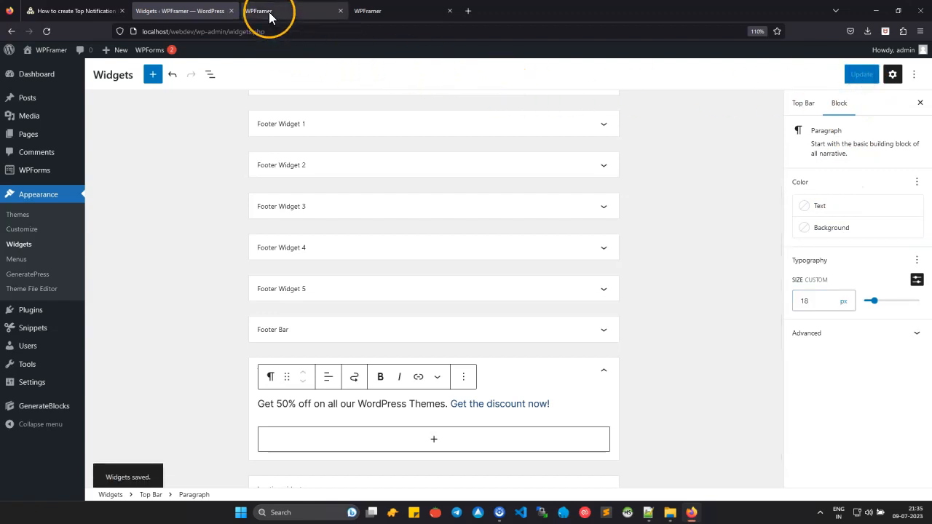
left_click(266, 16)
left_click(46, 32)
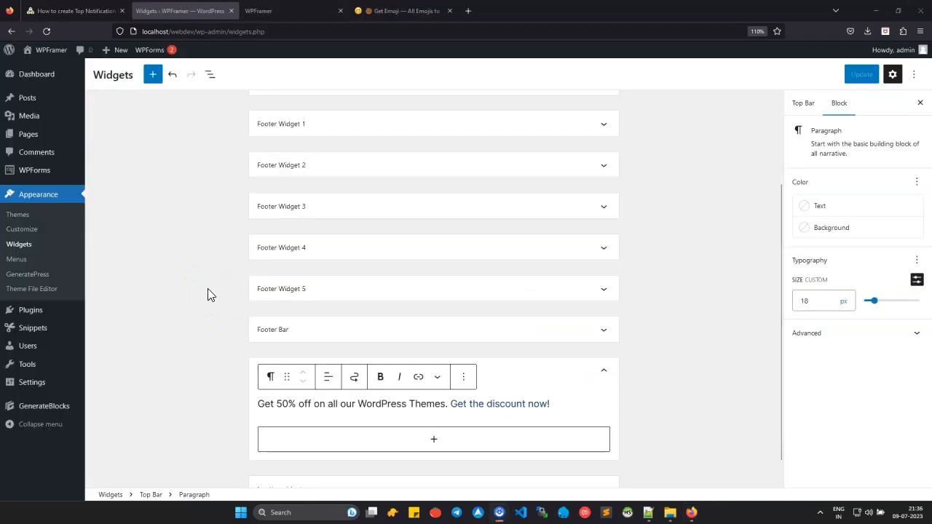
Copy the right-pointing hand emoji from the Gestures and Body Parts section of getemoji.com
left_click(382, 11)
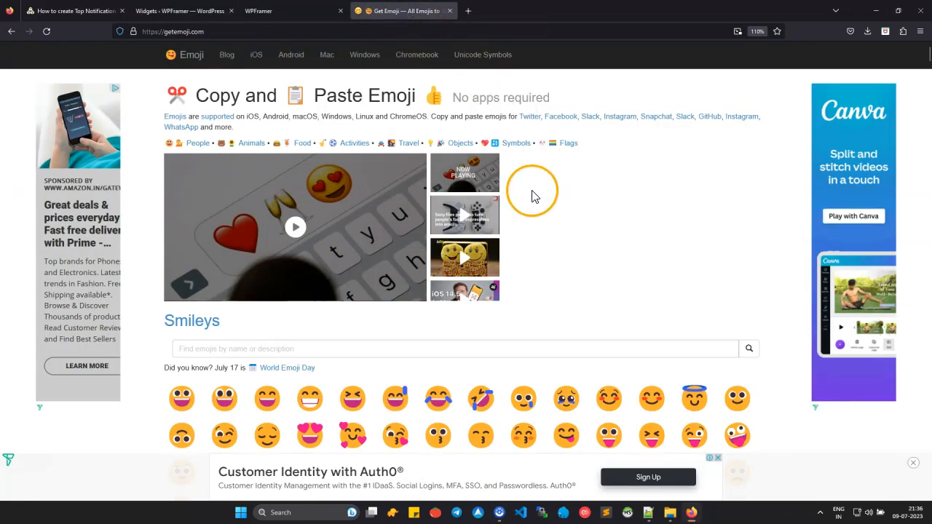
scroll(530, 195, "down", 15)
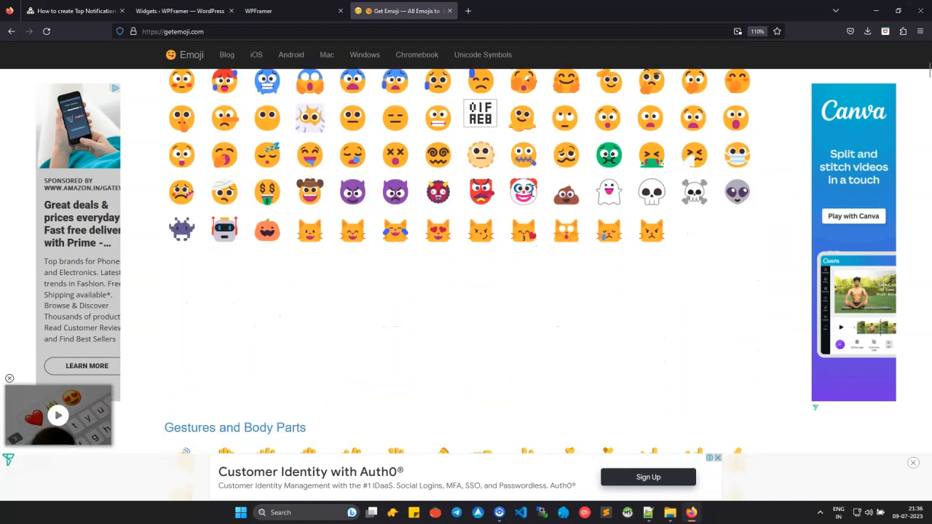
scroll(529, 195, "down", 1)
left_click(513, 203)
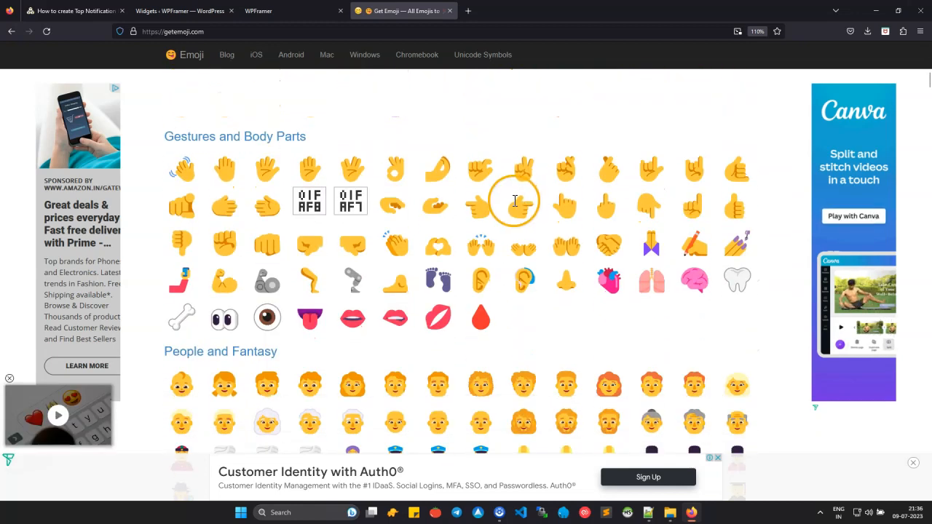
left_click_drag(513, 203, 530, 205)
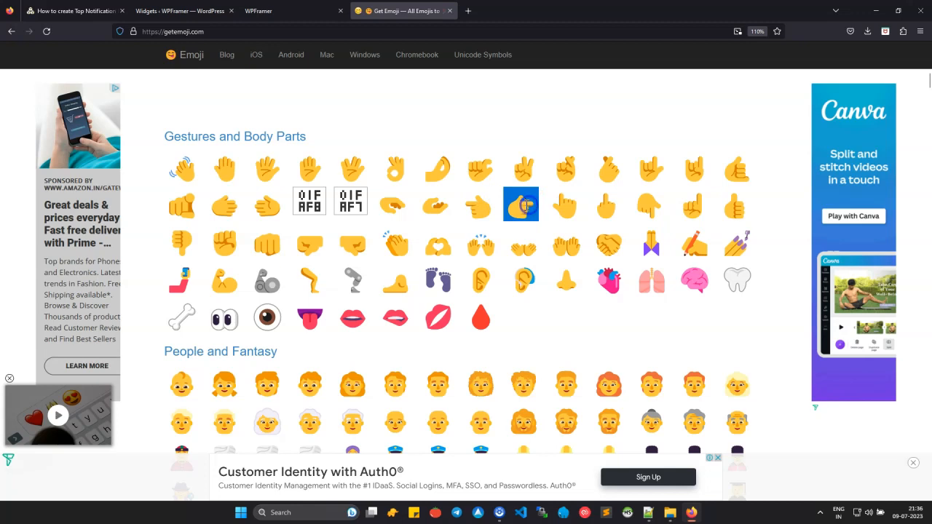
right_click(525, 207)
left_click(537, 216)
Paste the copied hand emoji at the start of the Top Bar notification text in the Widgets screen
left_click(179, 11)
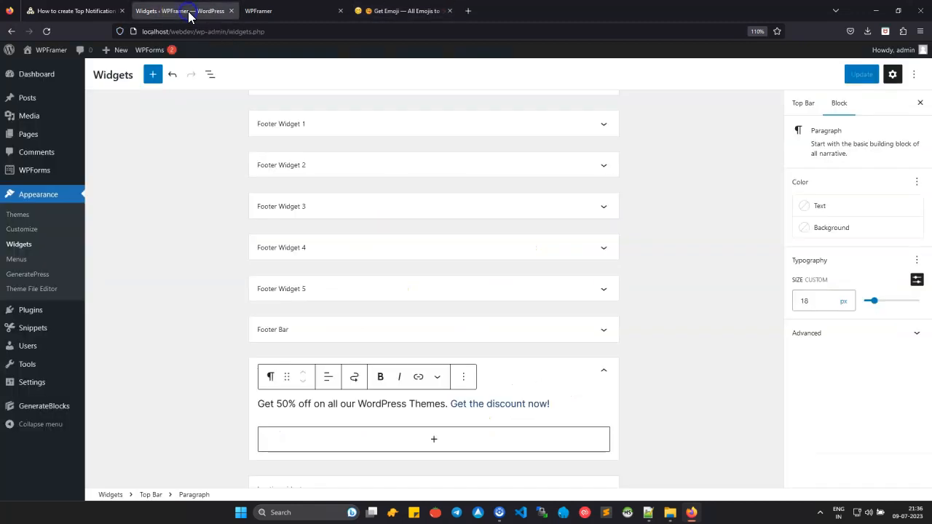
left_click(260, 404)
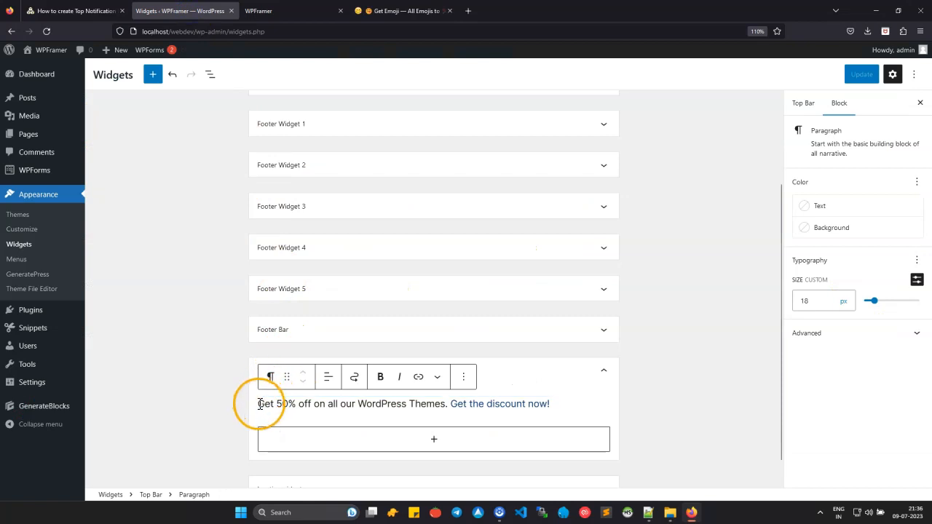
right_click(260, 403)
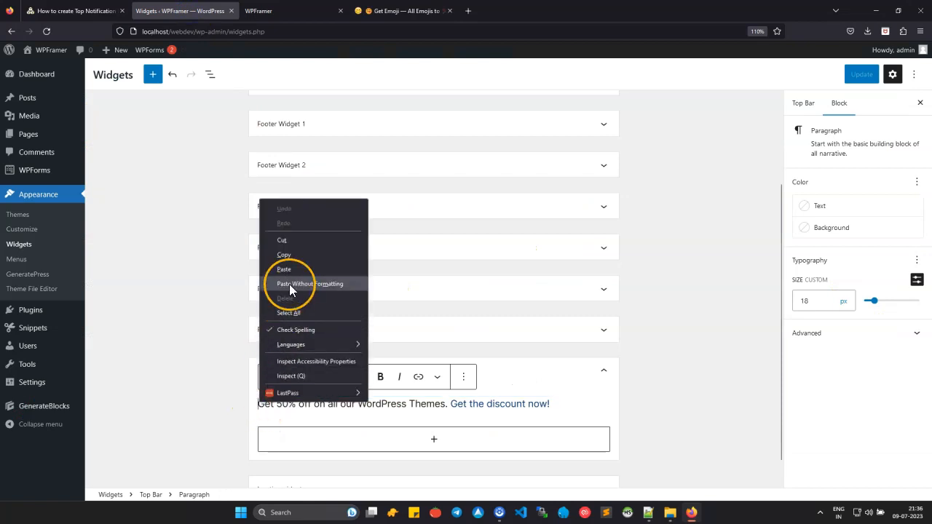
left_click(284, 269)
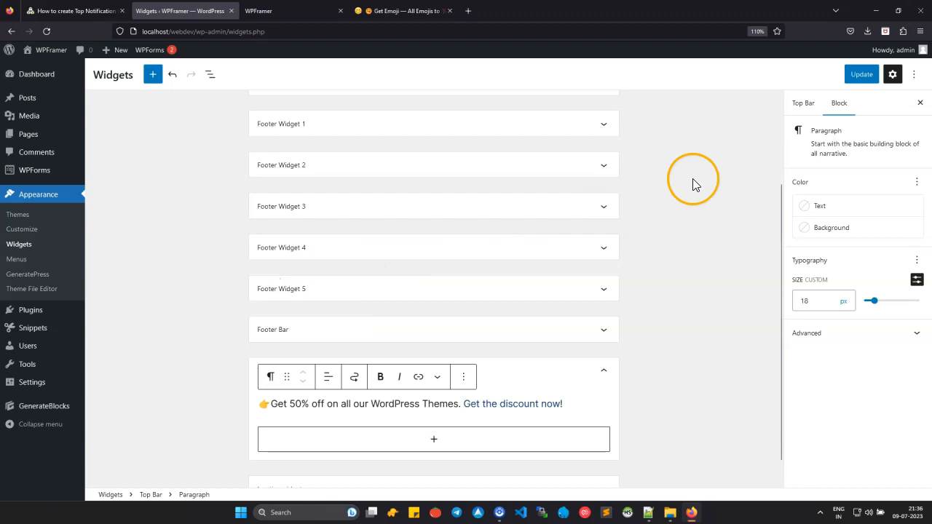
Save the widget changes, reload the front end and check the emoji and the notification bar's sticky behaviour along the page
left_click(860, 80)
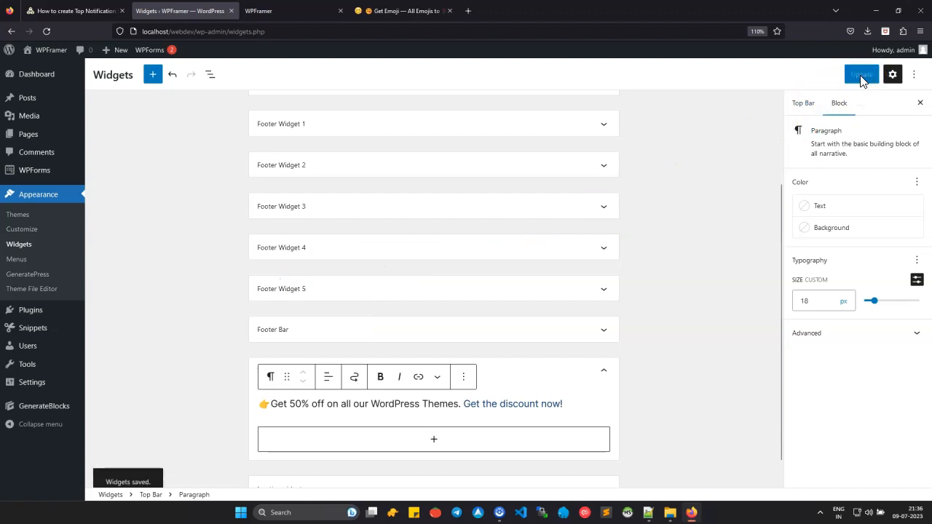
left_click(283, 10)
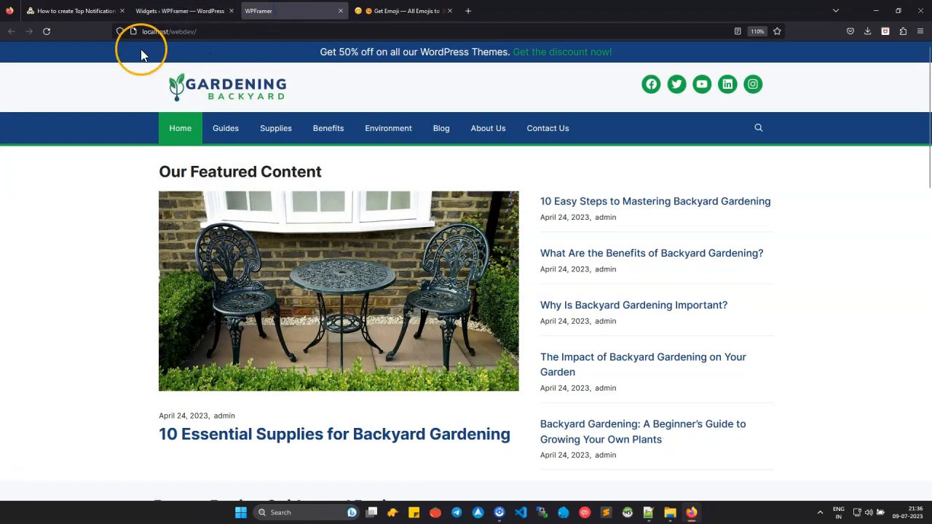
left_click(47, 32)
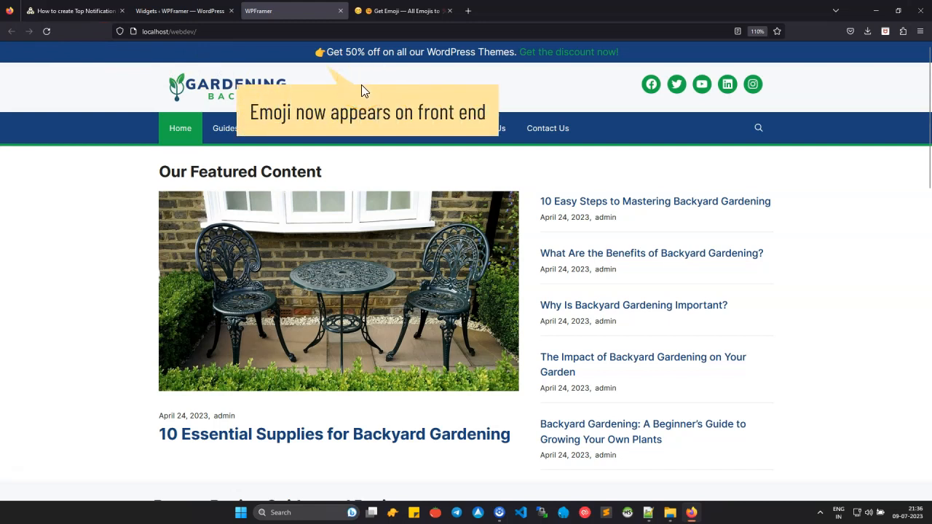
scroll(361, 90, "down", 3)
scroll(324, 141, "down", 5)
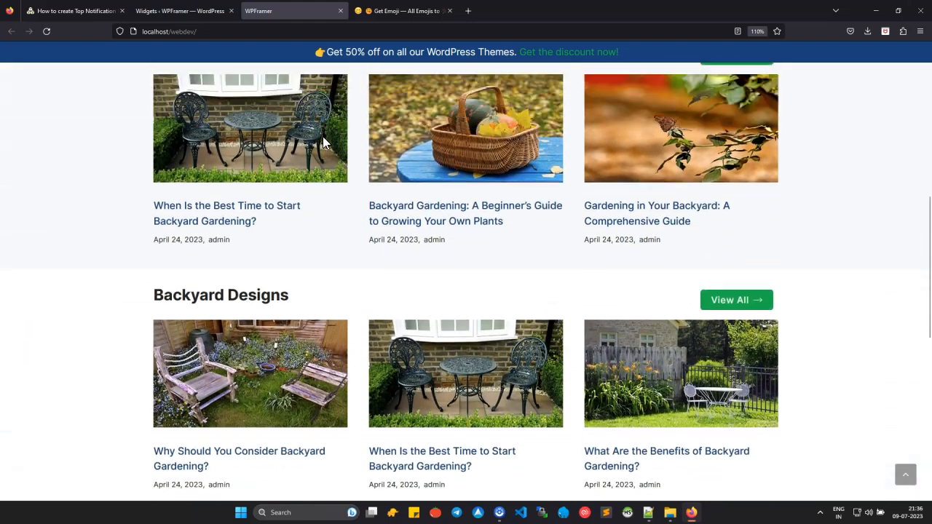
scroll(324, 142, "up", 8)
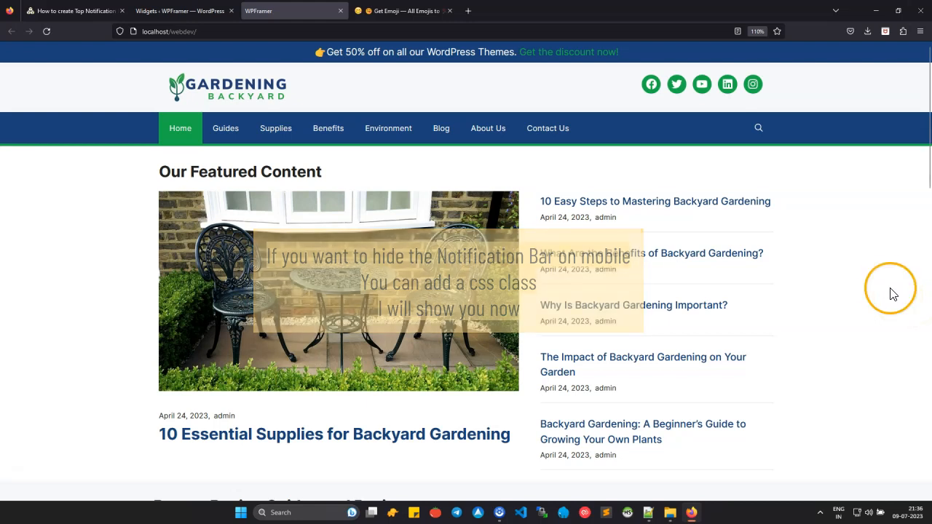
Add the CSS class hide-on-mobile to the Top Bar notification paragraph, update the widgets and reload the front end
left_click(163, 12)
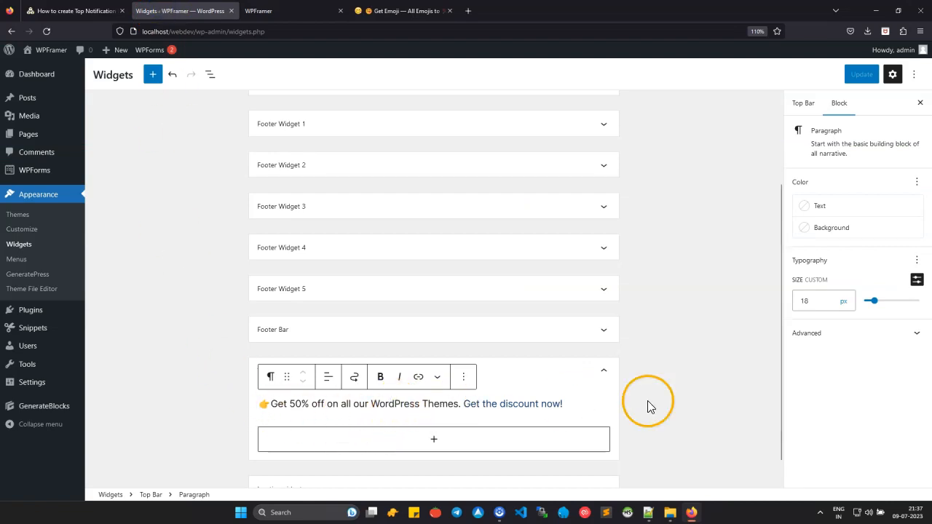
left_click(896, 339)
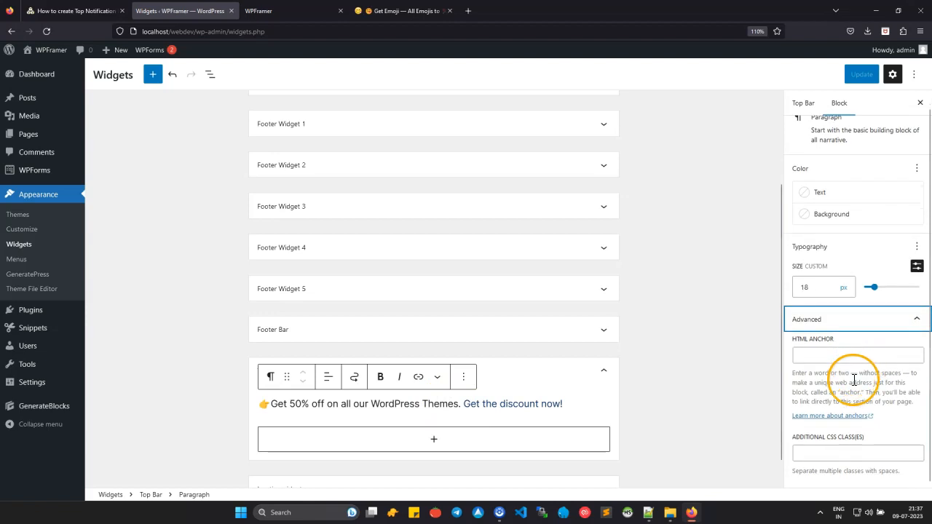
left_click(824, 453)
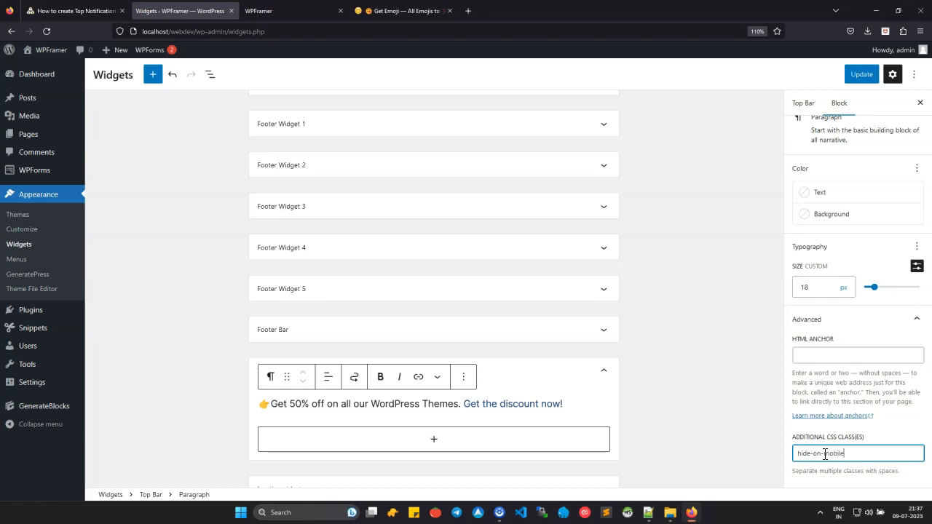
left_click(859, 75)
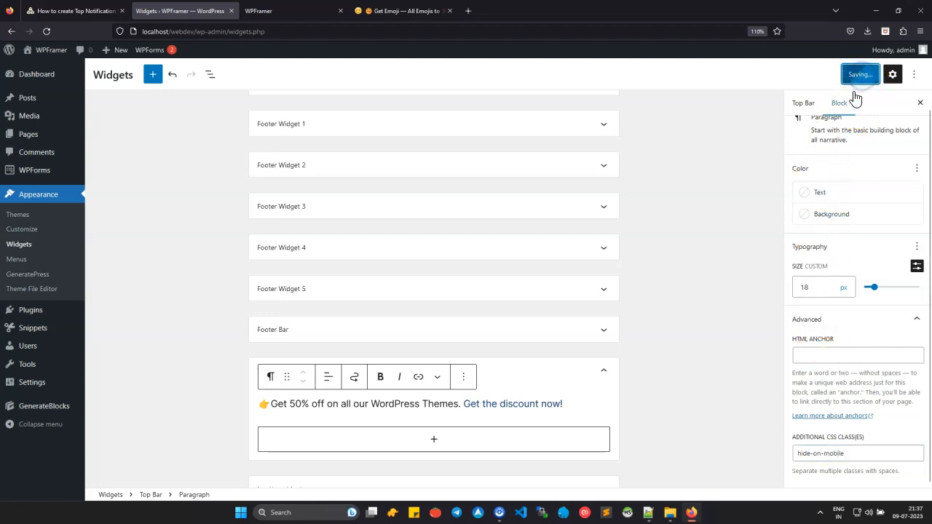
left_click(296, 15)
left_click(45, 31)
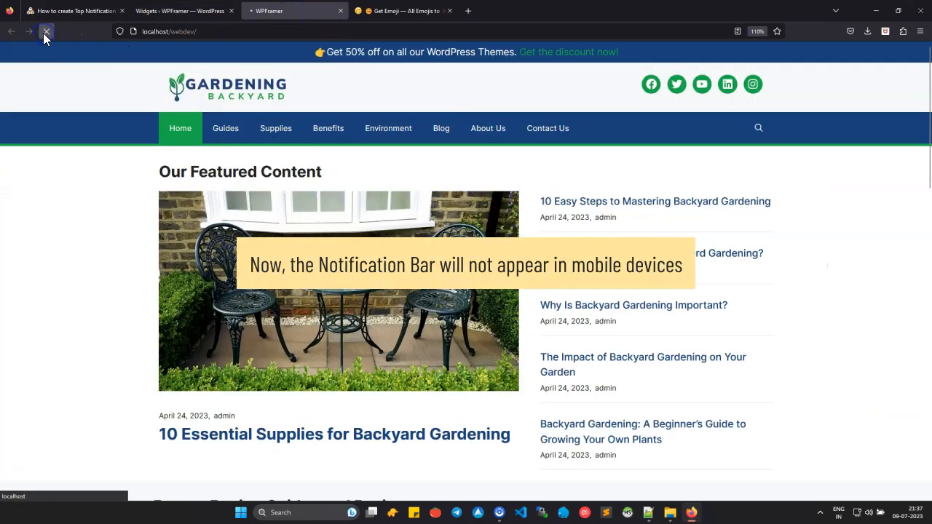